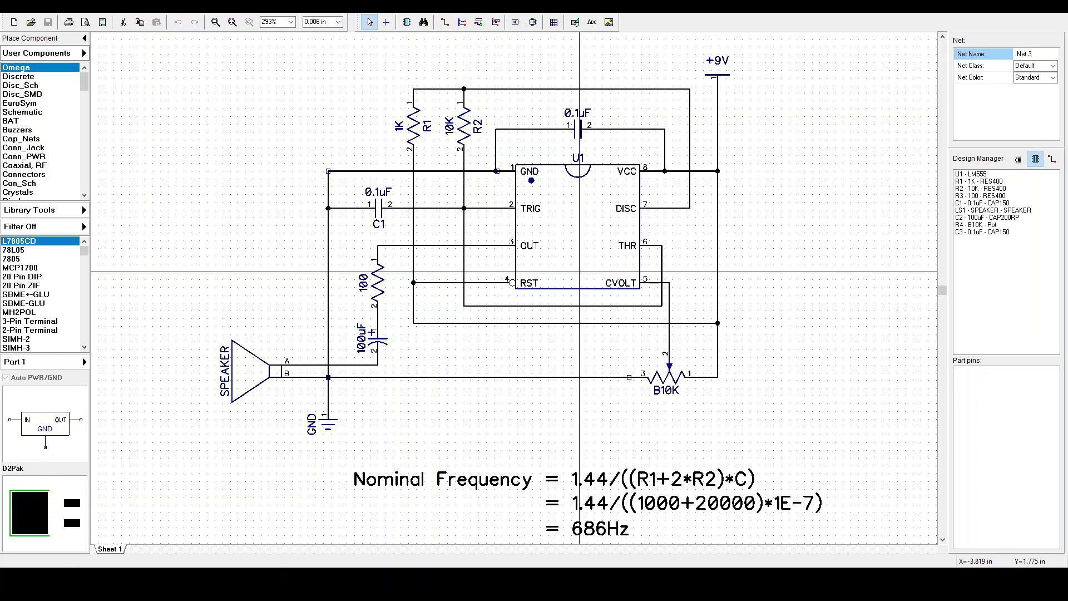
# - Place a RES400 resistor on the schematic between the two 555 timer circuits
pyautogui.click(270, 22)
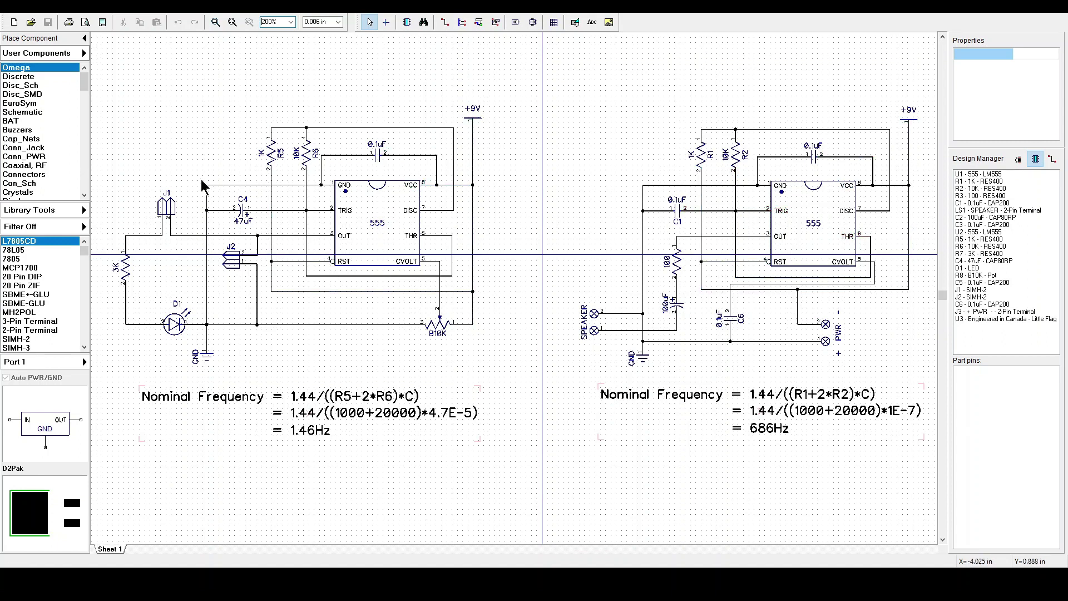
pyautogui.scroll(-4, 60, 289)
pyautogui.scroll(-5, 60, 289)
pyautogui.click(33, 312)
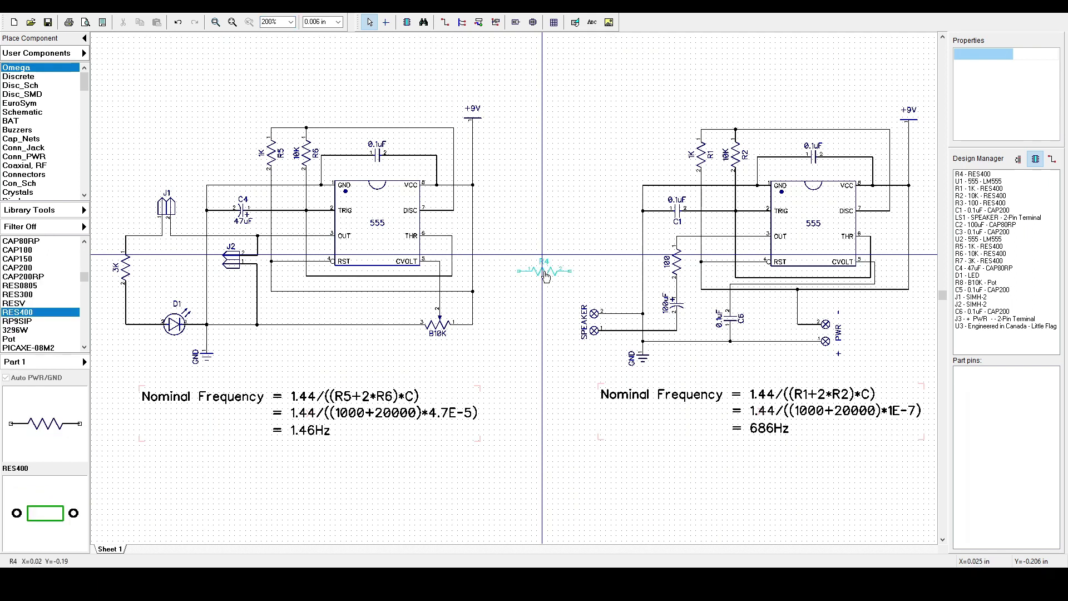
pyautogui.click(545, 275)
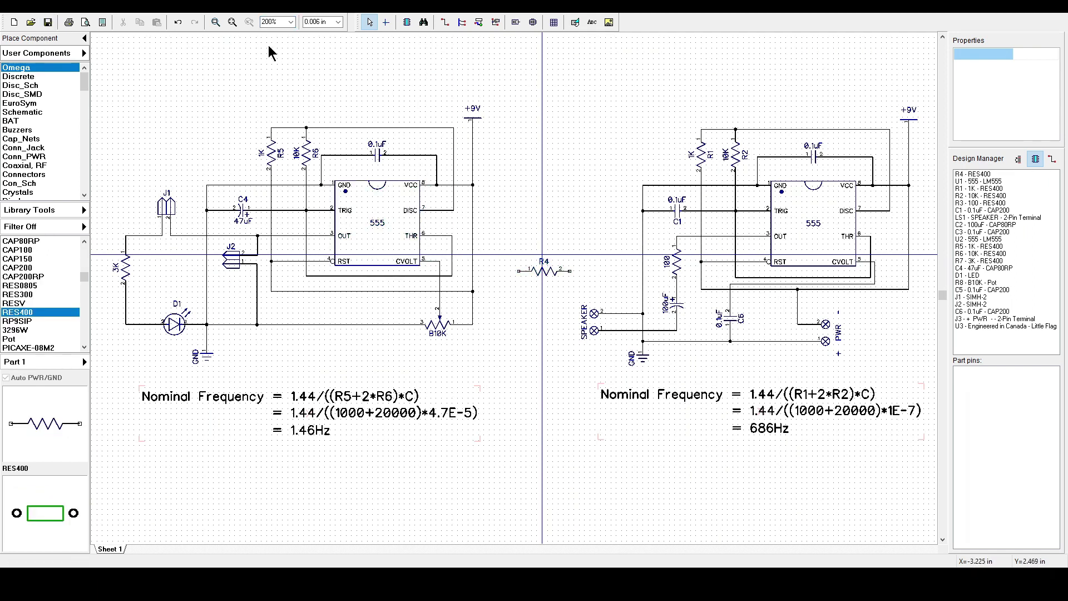
# - Wire resistor R4 between the THR net of one 555 (U2) and the CVOLT net above C6 of the other 555
pyautogui.click(446, 24)
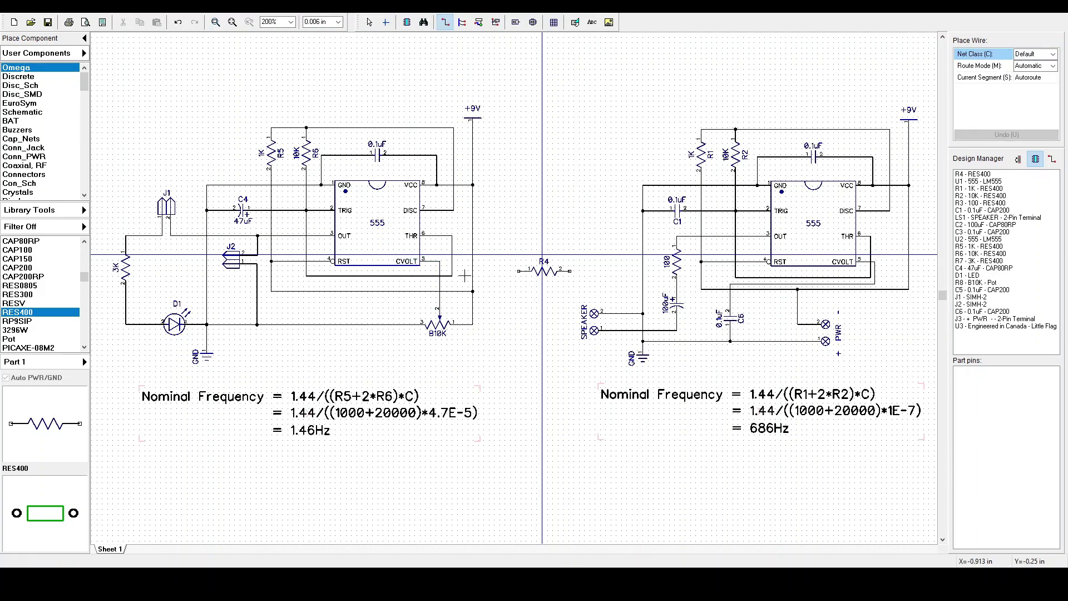
pyautogui.click(452, 275)
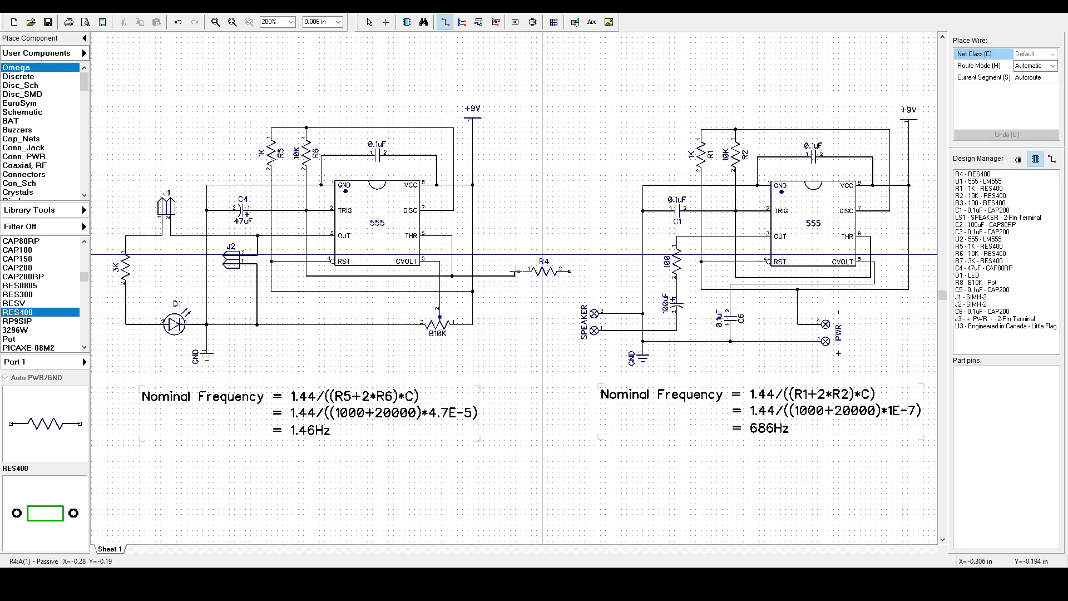
pyautogui.click(517, 273)
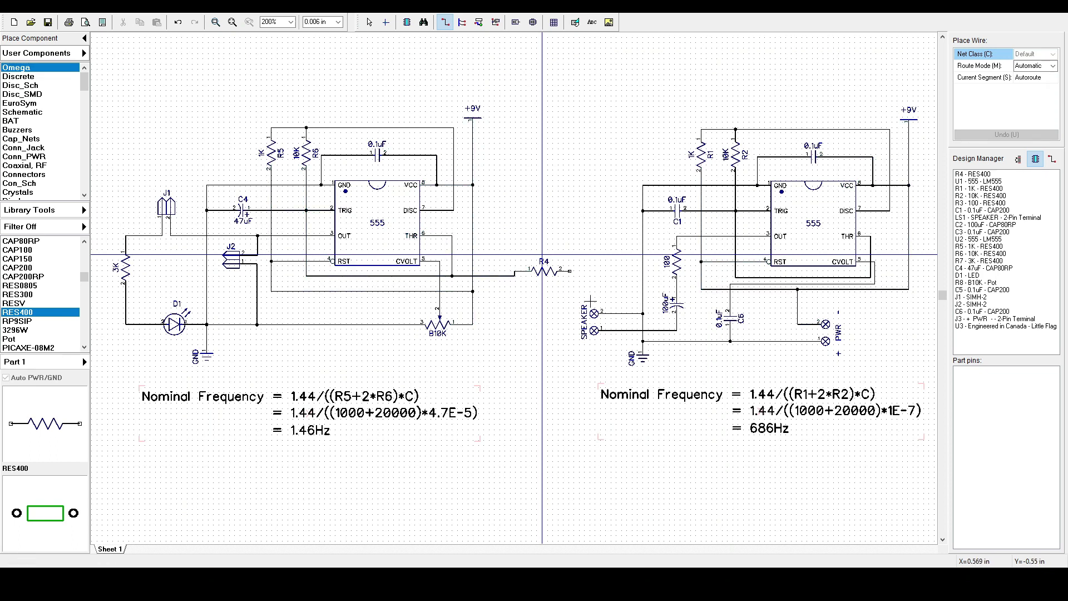
pyautogui.click(570, 271)
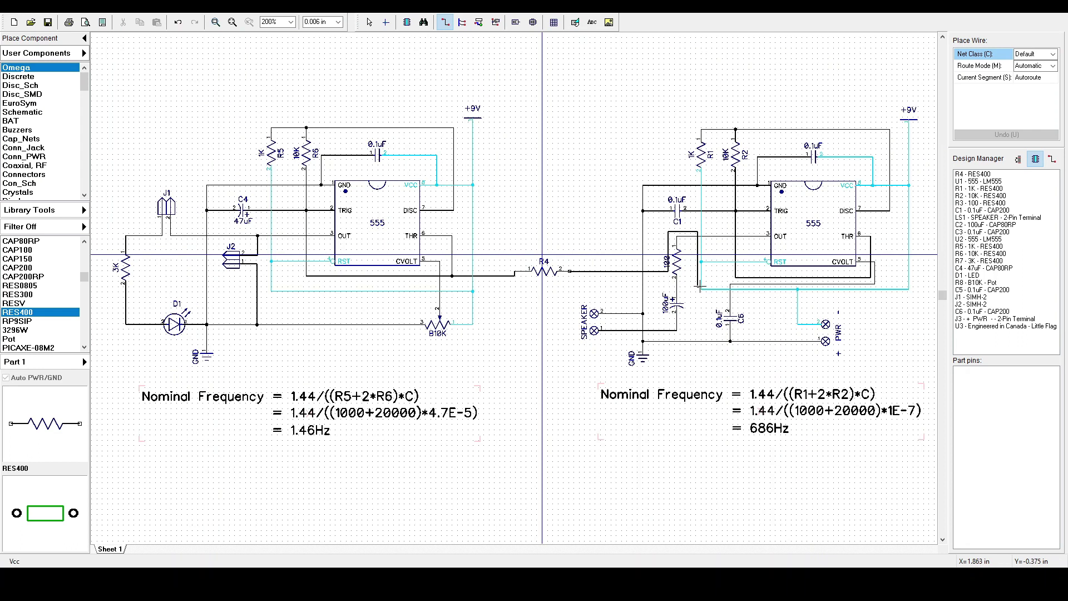
pyautogui.click(729, 285)
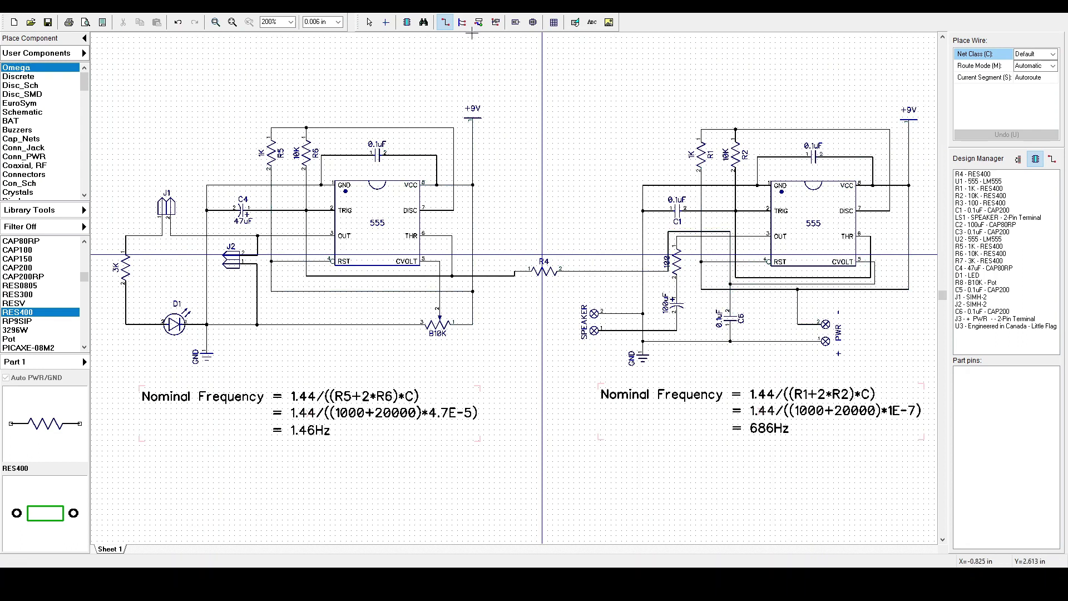
# - Lower resistor R4 to straighten its wire run and give it a value of 10K shown as its marking
pyautogui.click(369, 22)
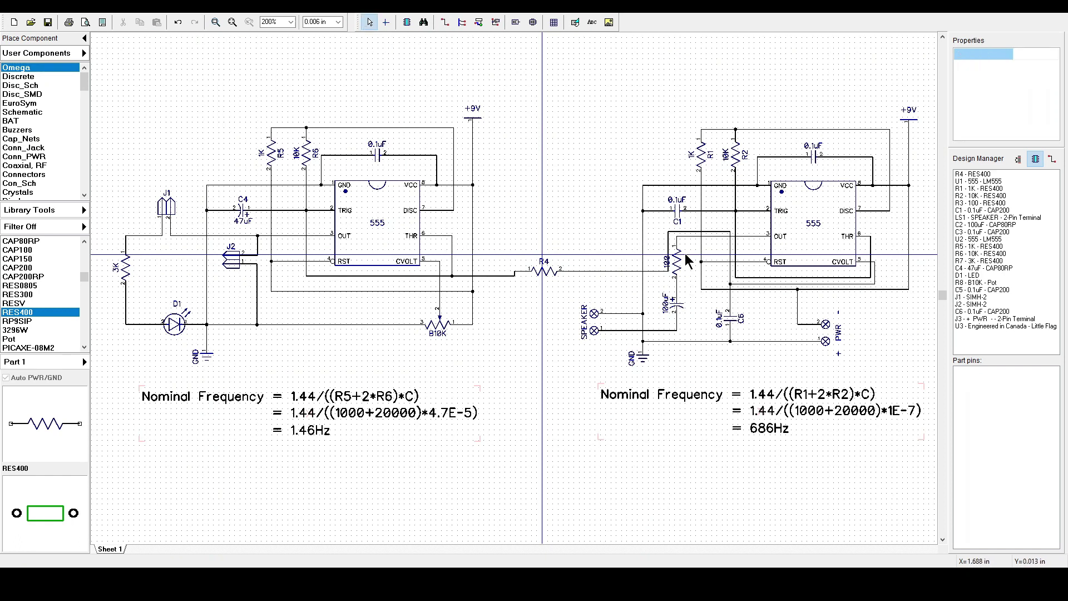
pyautogui.moveTo(544, 271); pyautogui.dragTo(541, 285)
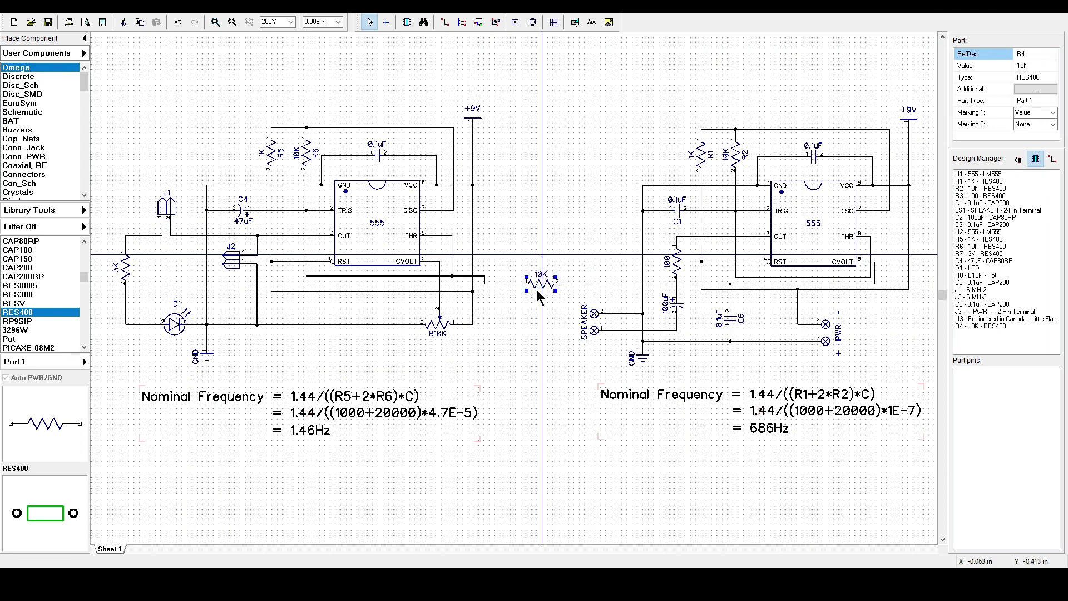
pyautogui.click(538, 322)
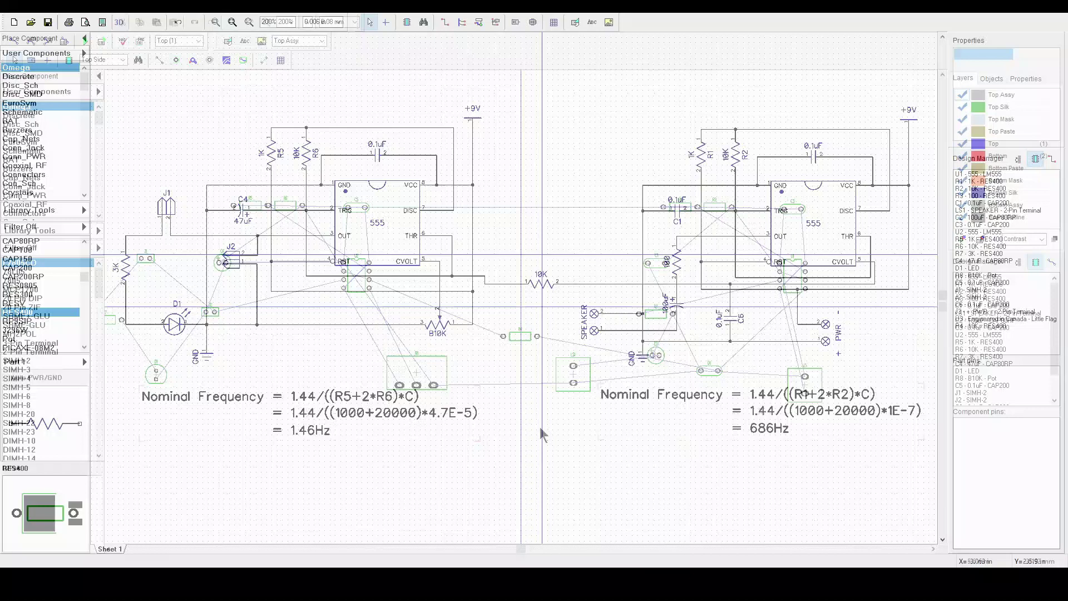
# - In the PCB layout, manually route a top-layer trace from header J2 toward the OUT pin of the 555 nearest to it
pyautogui.scroll(-1, 540, 429)
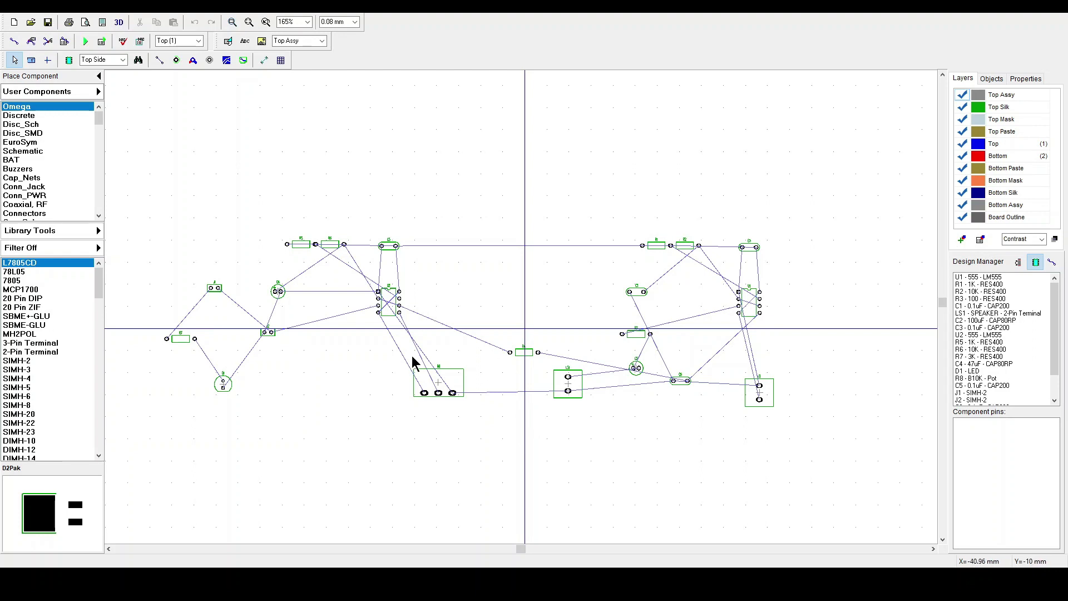
pyautogui.click(370, 305)
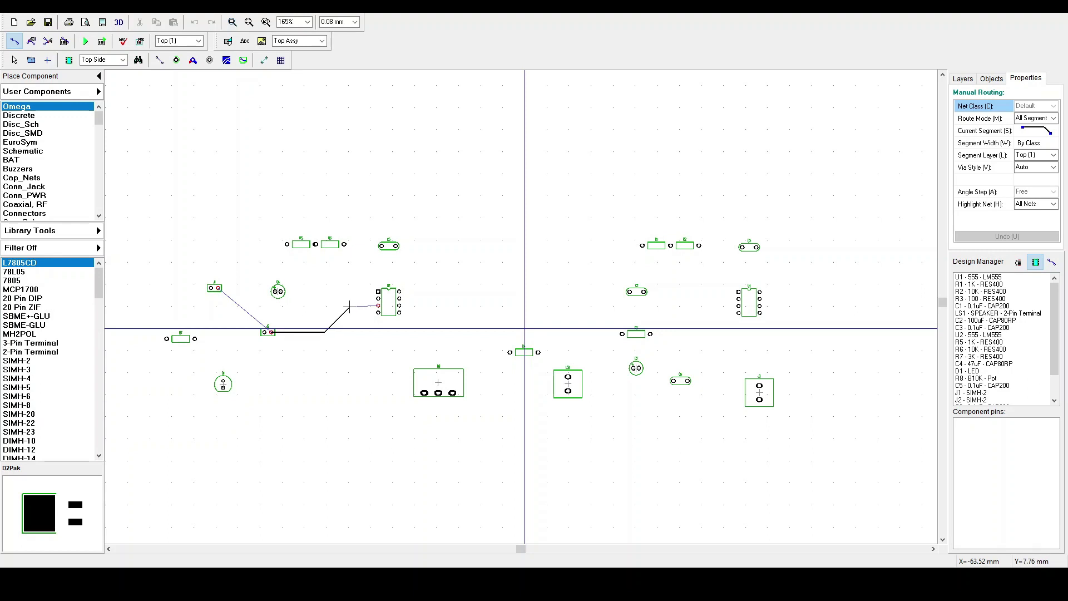
pyautogui.click(349, 306)
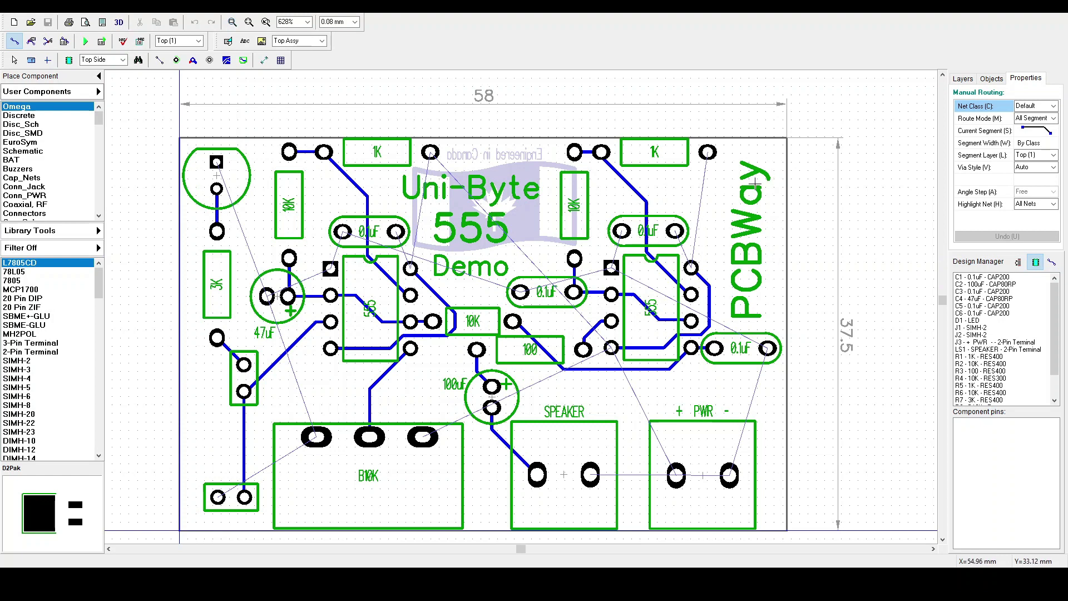
# - Place a copper pour covering the whole board on the Top (1) layer
pyautogui.click(227, 60)
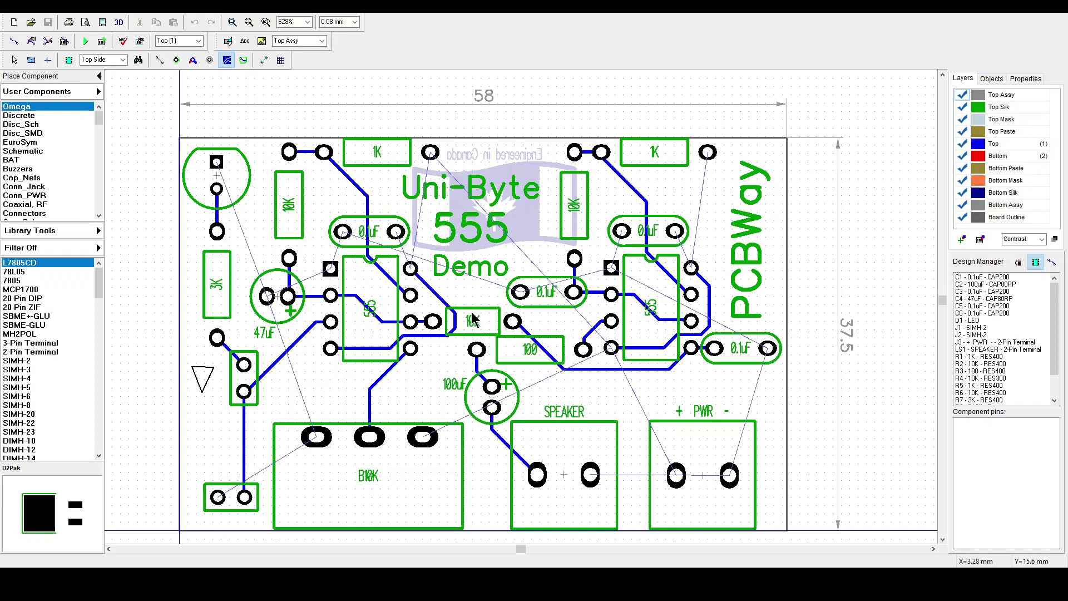
pyautogui.click(541, 414)
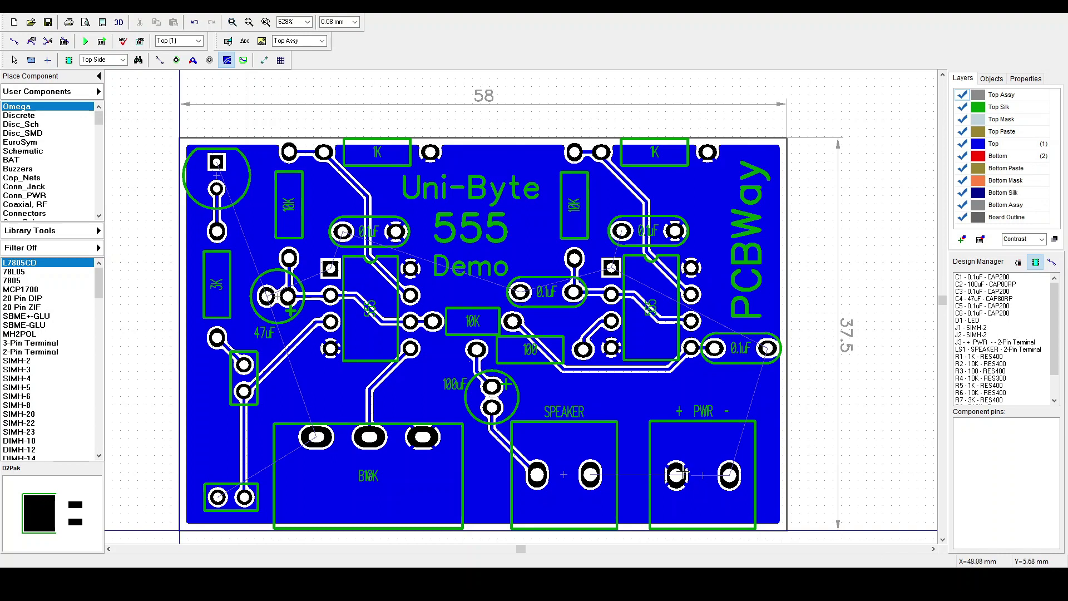
pyautogui.press('Escape')
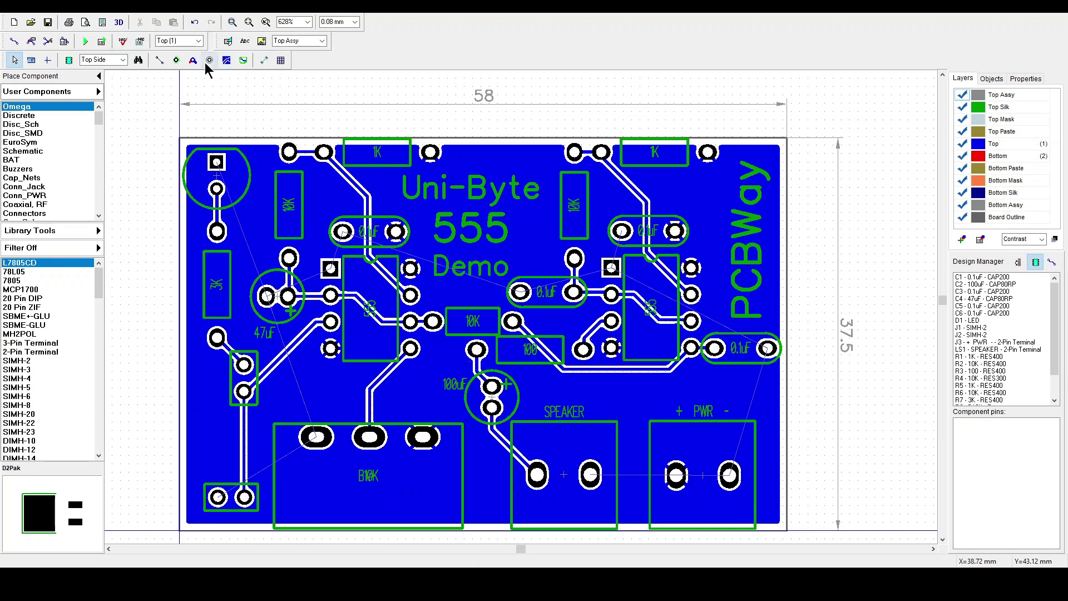
# - Place a copper pour covering the whole board on the Bottom (2) layer and return to the Top (1) layer
pyautogui.click(198, 41)
pyautogui.click(177, 58)
pyautogui.click(227, 60)
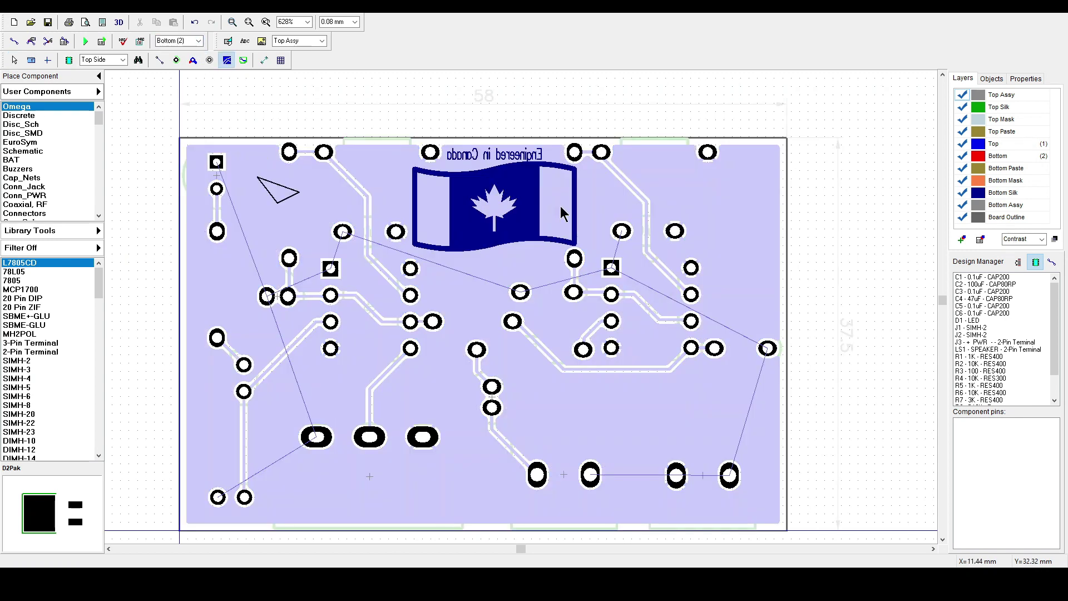
pyautogui.click(539, 411)
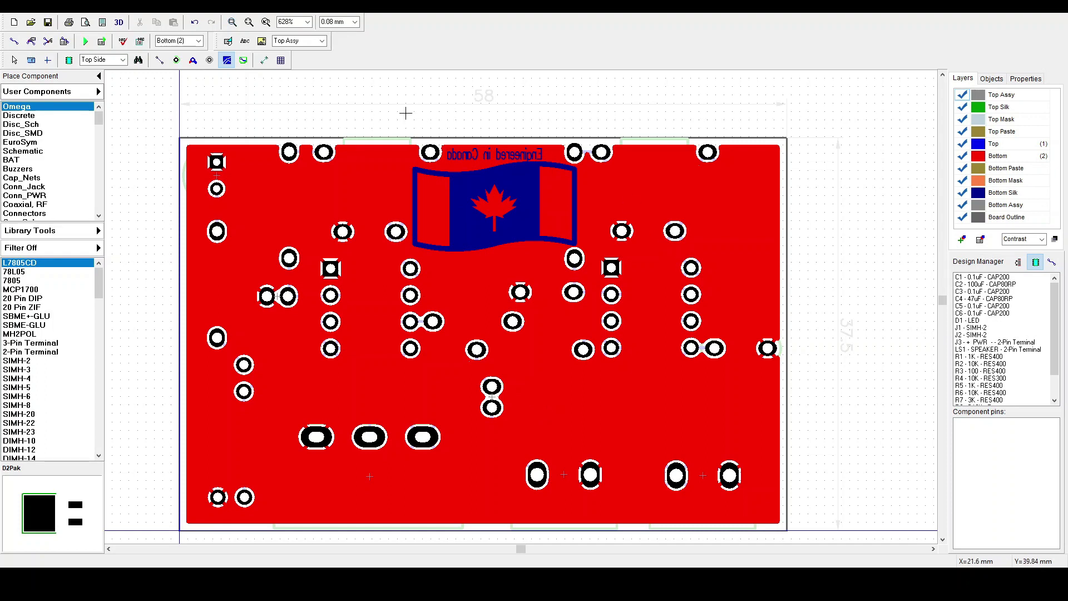
pyautogui.click(199, 41)
pyautogui.click(203, 43)
pyautogui.press('Up')
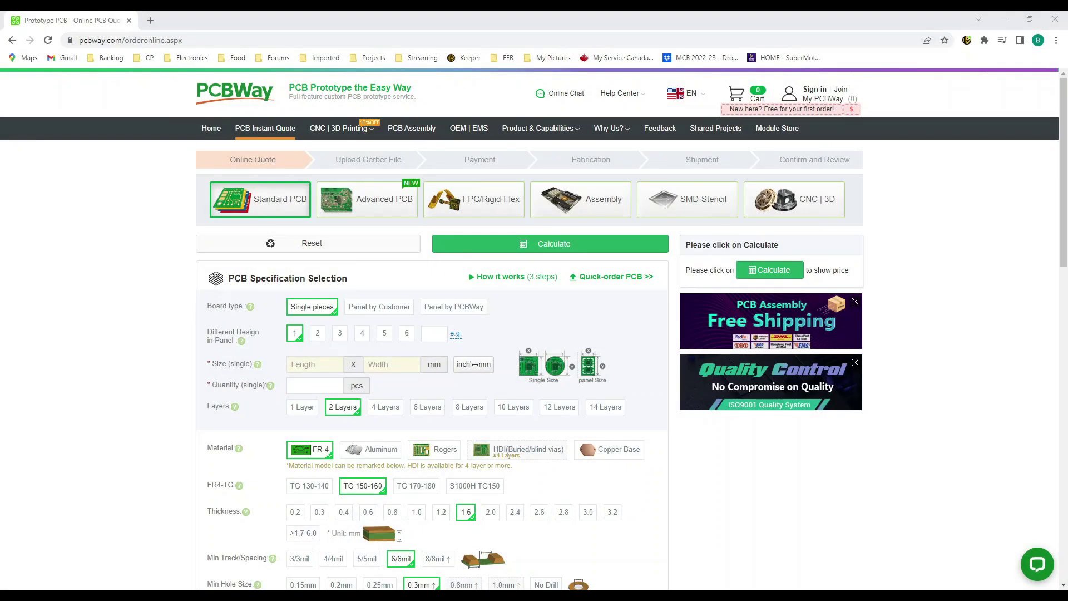
# - On the PCBWay website in the browser, open the Quick-order PCB form and upload Gerbers.zip
pyautogui.click(628, 276)
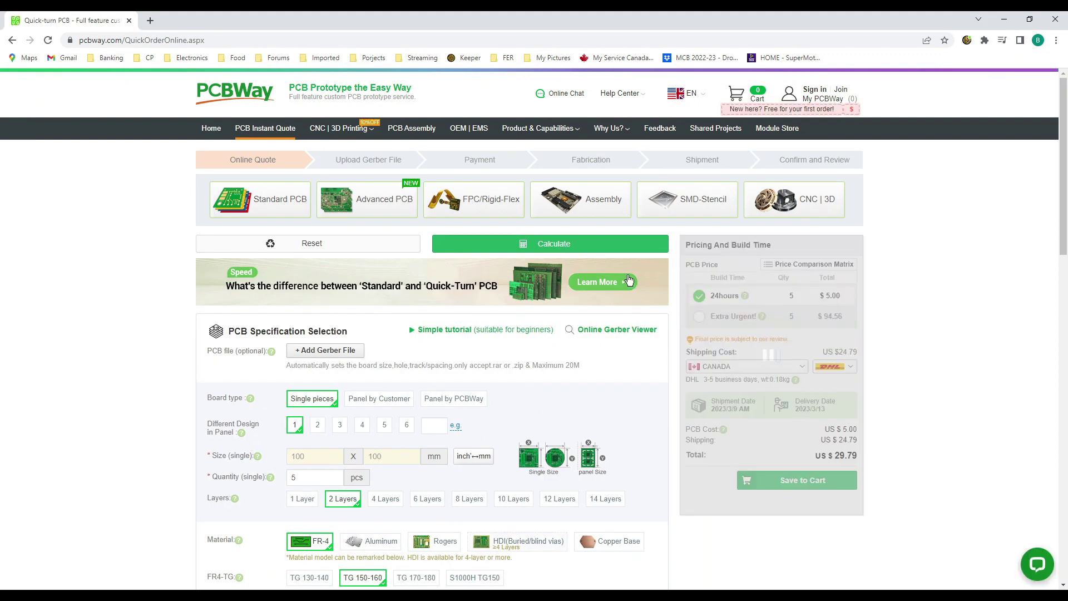
pyautogui.click(328, 352)
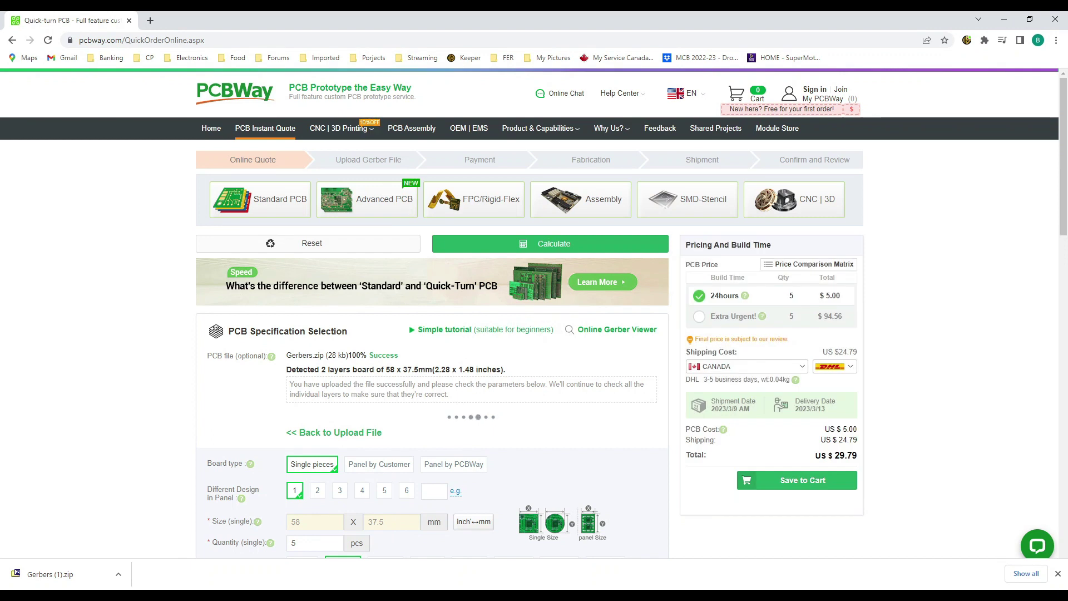
# - Review the detected board specifications, try the 4 Layers option to compare its price, and restore 2 Layers
pyautogui.scroll(-2, 393, 275)
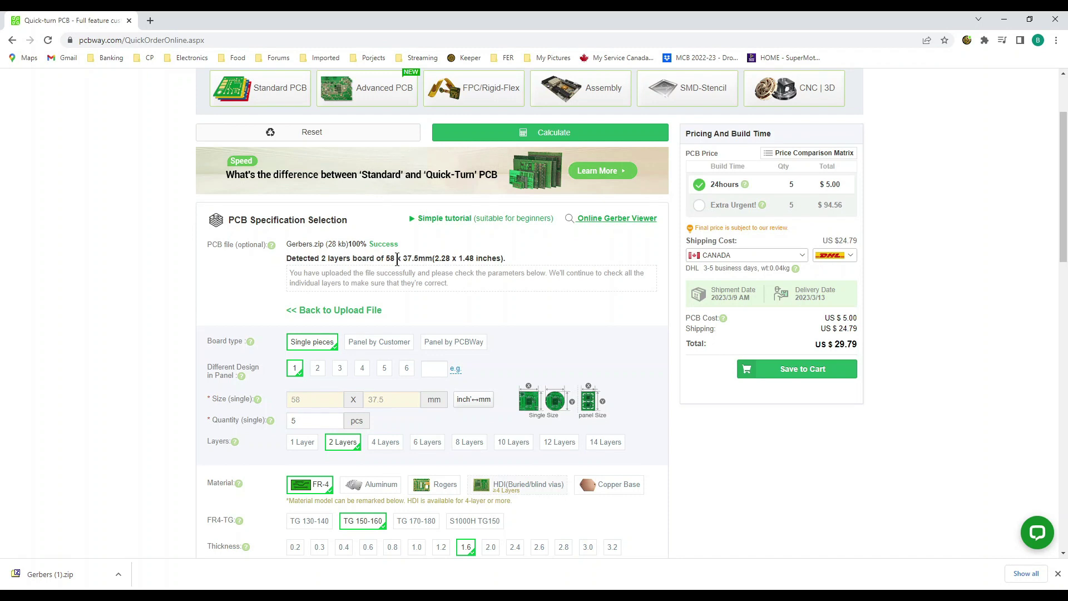
pyautogui.scroll(-1, 476, 294)
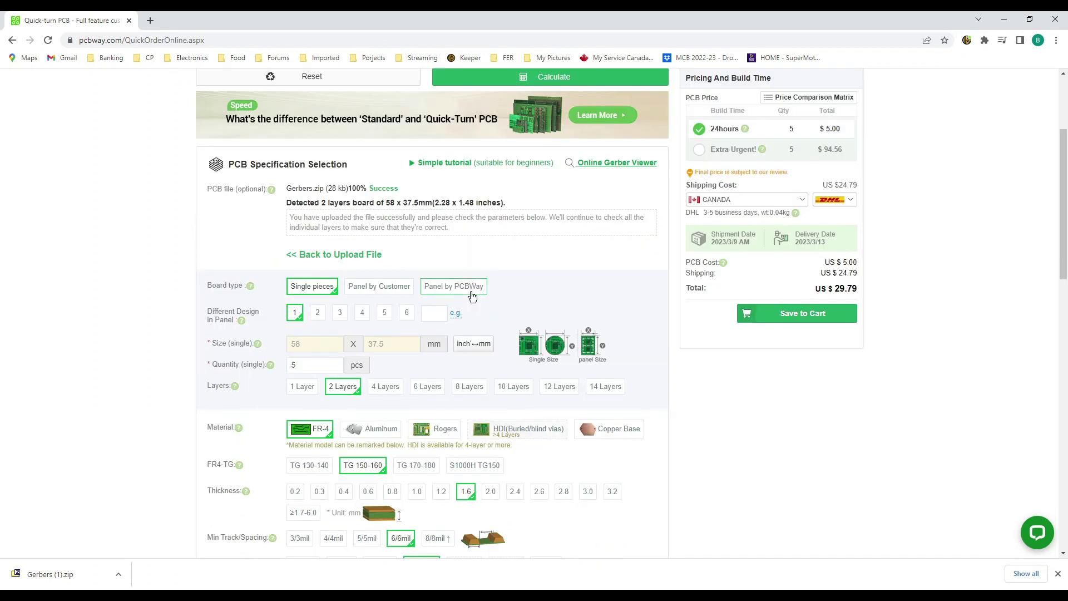
pyautogui.scroll(-2, 445, 267)
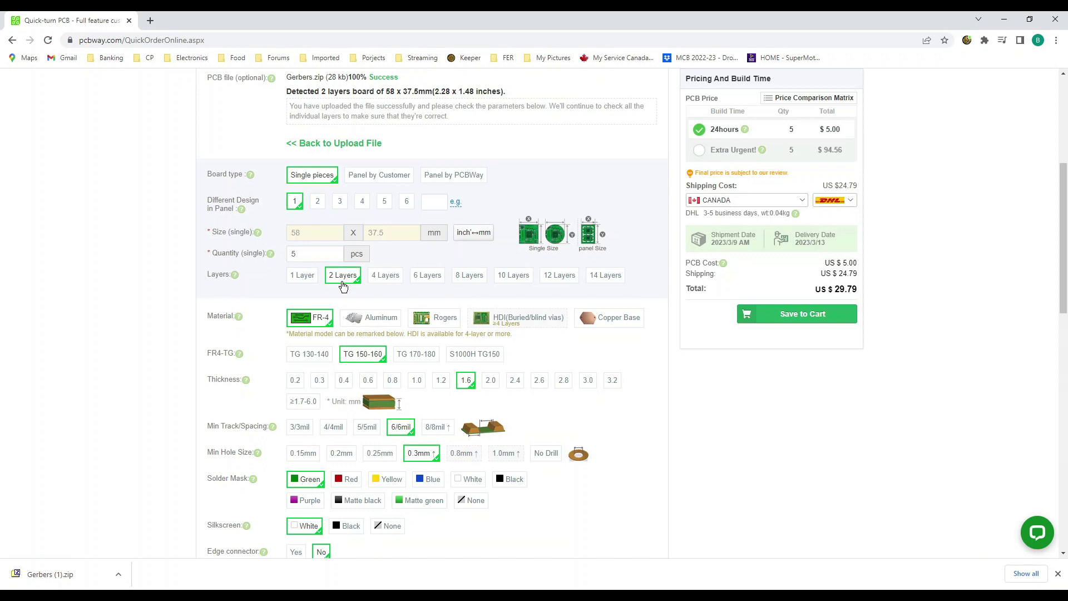
pyautogui.click(389, 278)
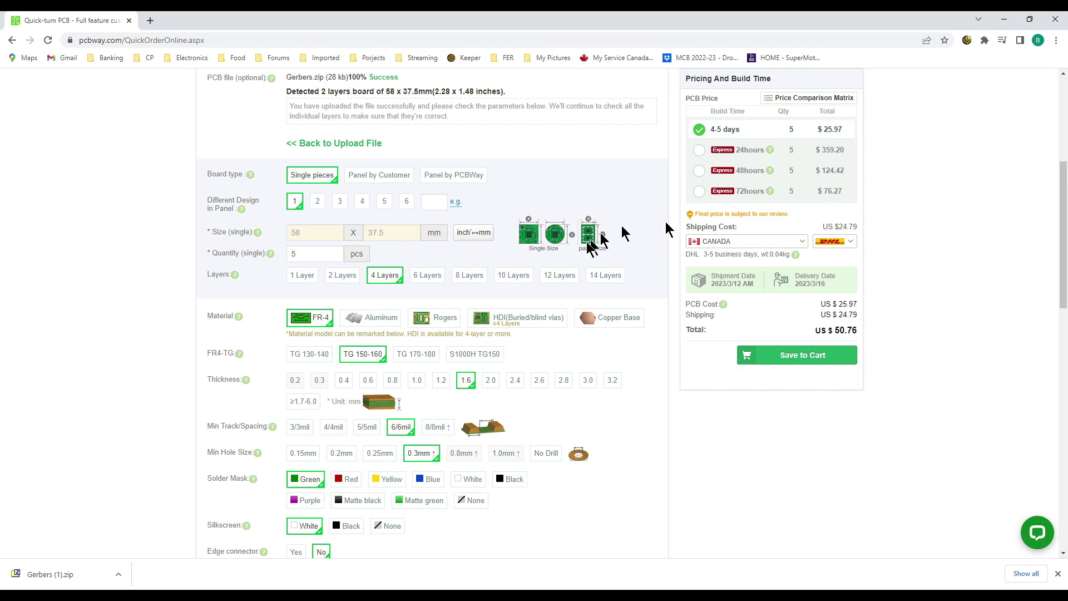
pyautogui.click(345, 281)
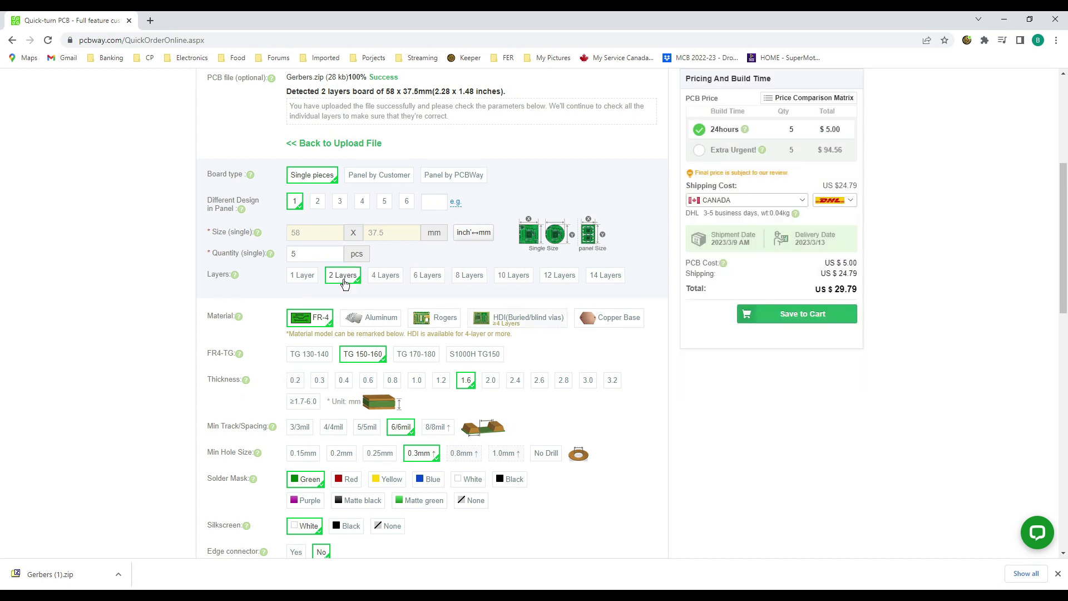
# - Try board thicknesses of 1.0 and 2.4 mm to compare the quoted prices, and restore 1.6 mm
pyautogui.scroll(-1, 345, 283)
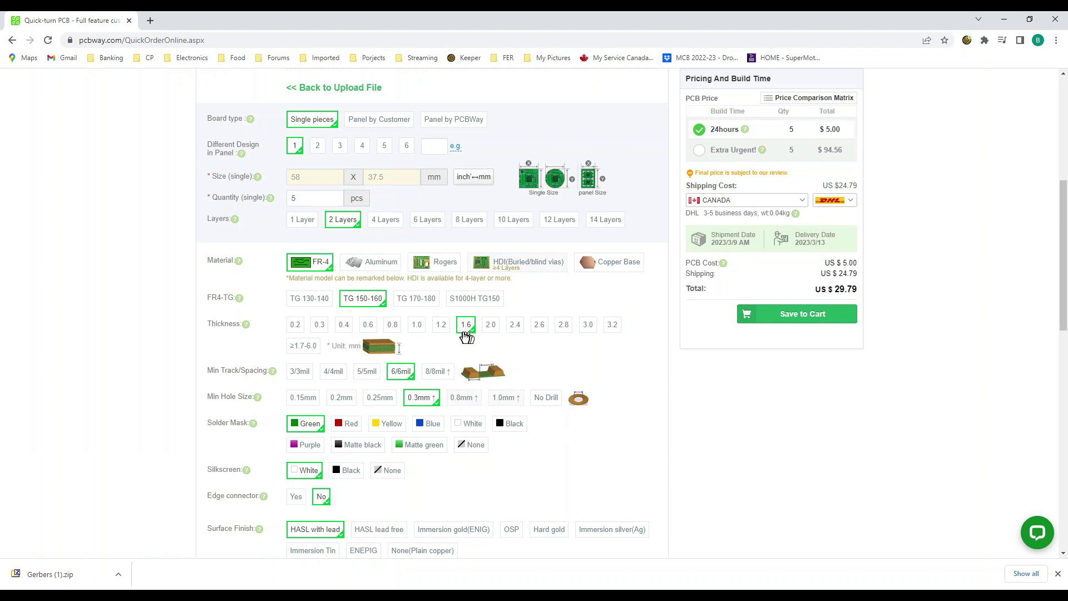
pyautogui.click(417, 325)
pyautogui.click(513, 332)
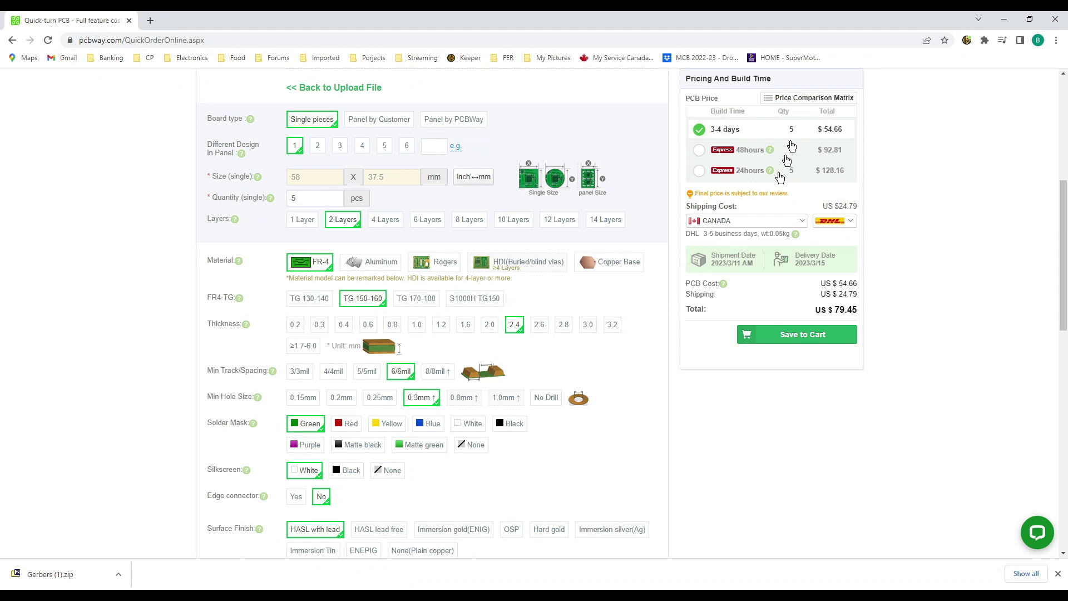
pyautogui.click(473, 326)
# - Try minimum track/spacing values of 8/8mil and 3/3mil to compare the prices, and restore 6/6mil
pyautogui.scroll(-2, 472, 326)
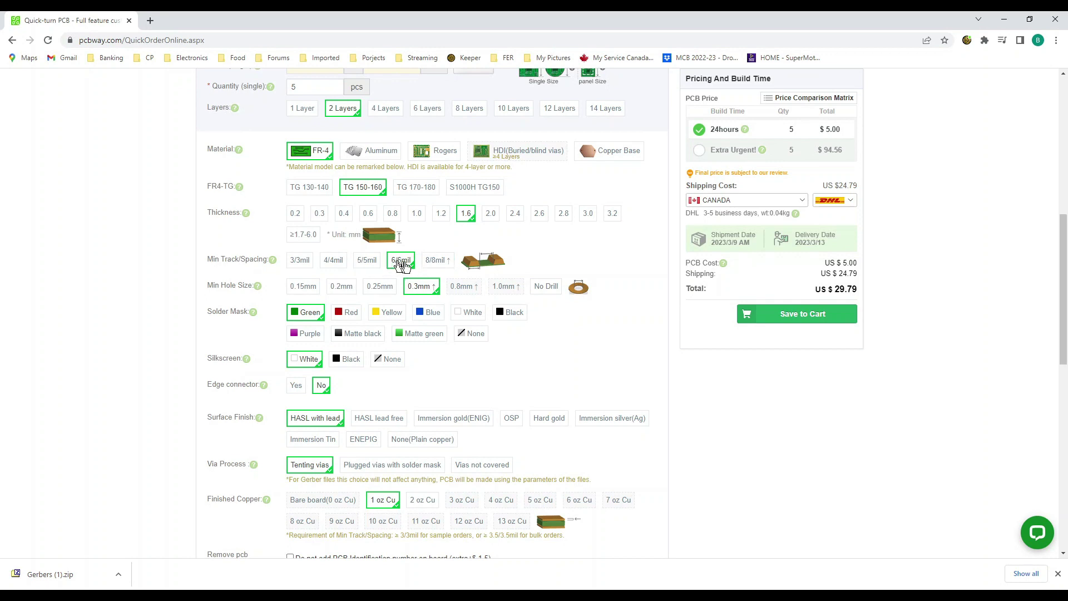
pyautogui.scroll(1, 405, 265)
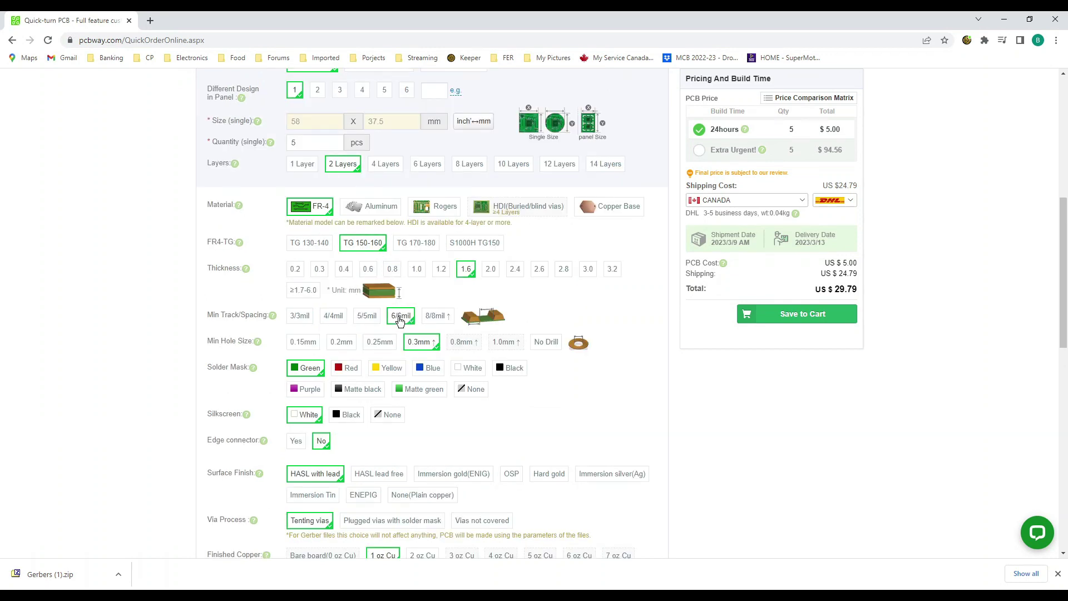
pyautogui.click(440, 317)
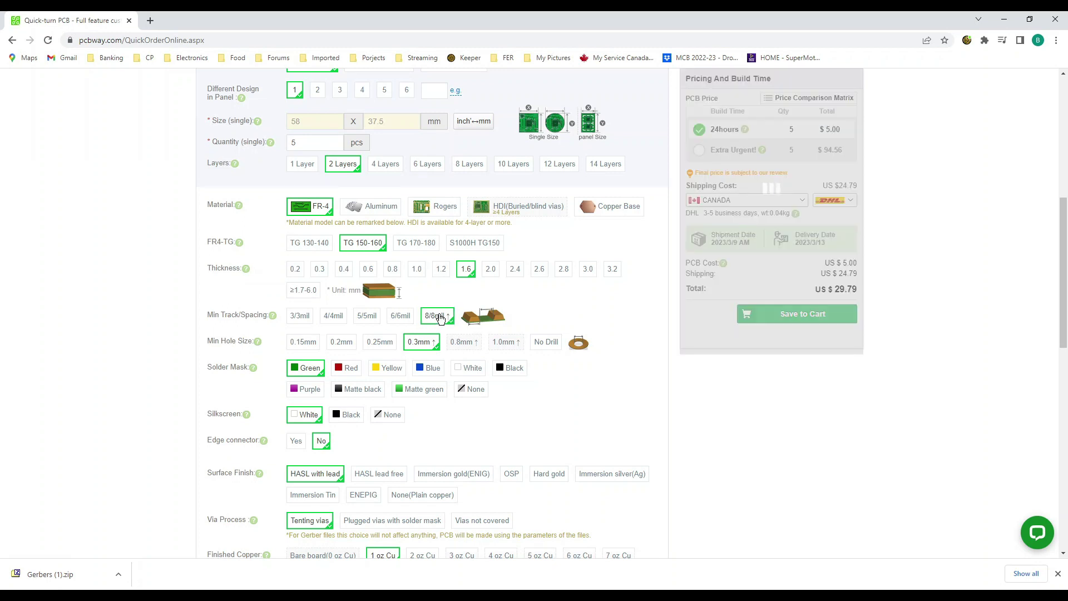
pyautogui.click(301, 320)
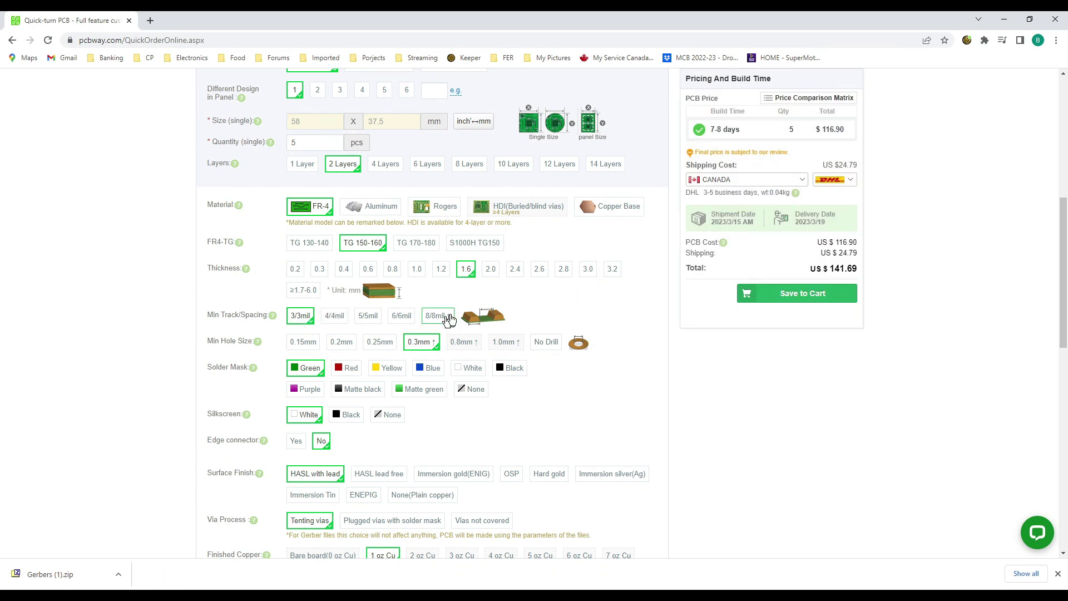
pyautogui.click(408, 320)
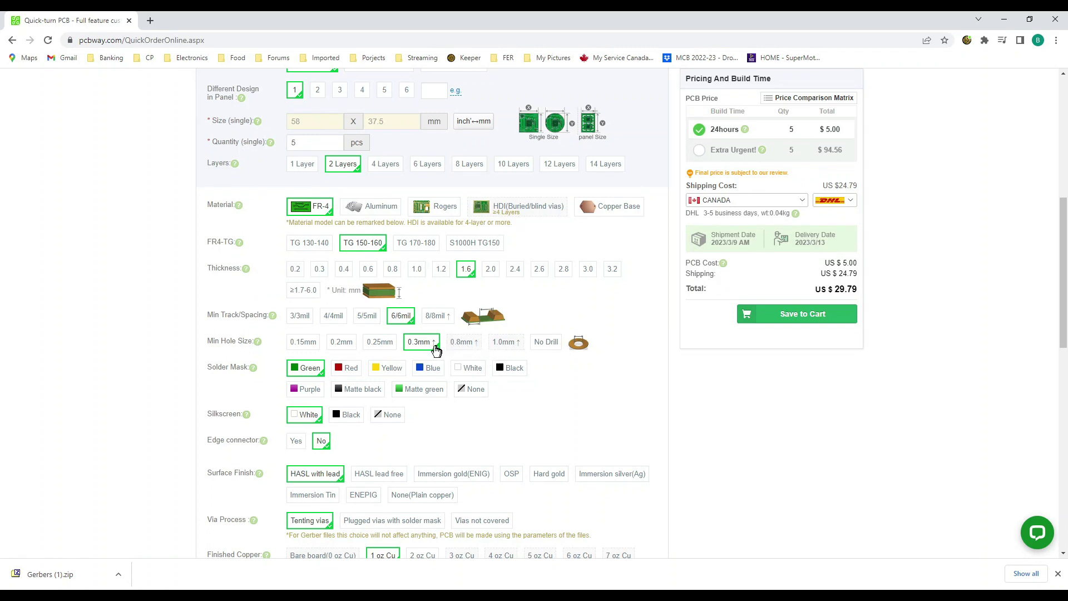
# - Try a minimum hole size of 0.15mm to compare the quoted price, and restore 0.3mm
pyautogui.click(304, 345)
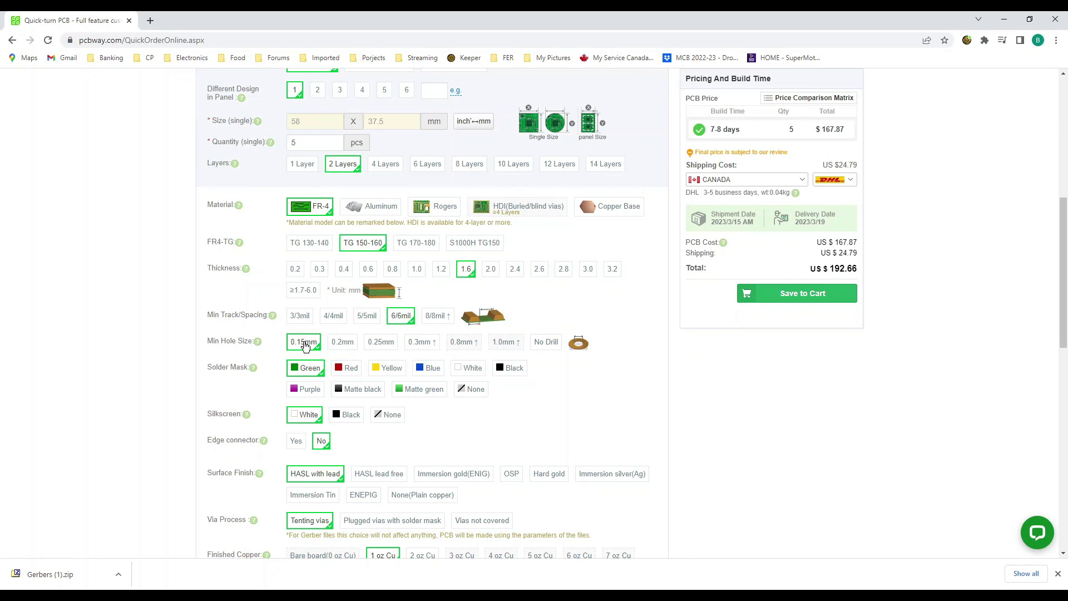
pyautogui.click(421, 345)
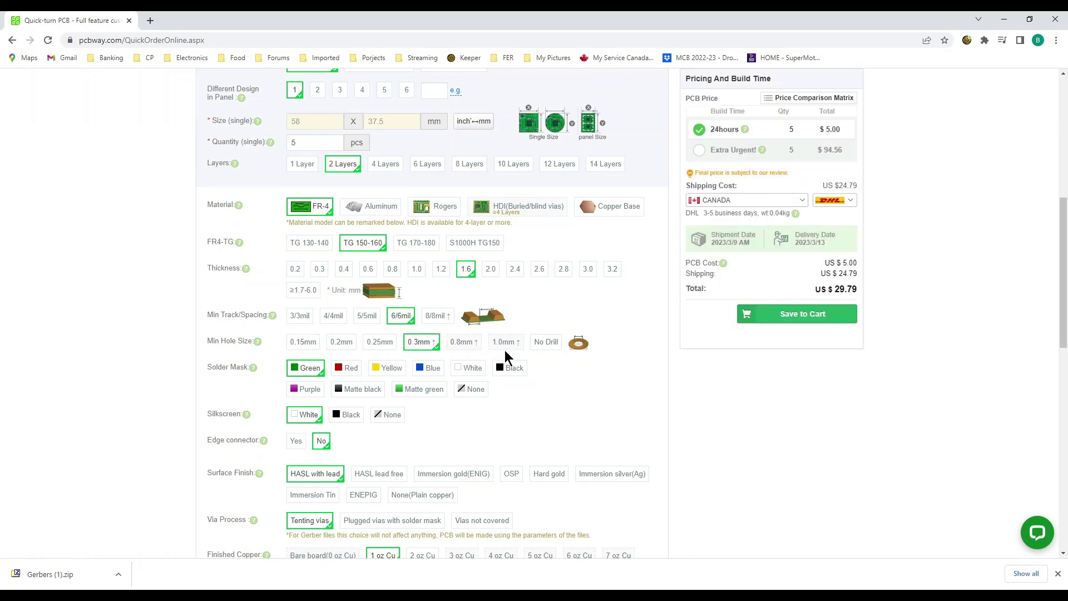
pyautogui.click(431, 344)
# - Try White and Yellow solder mask colours to compare the prices, and choose Red solder mask with White silkscreen
pyautogui.scroll(-1, 430, 345)
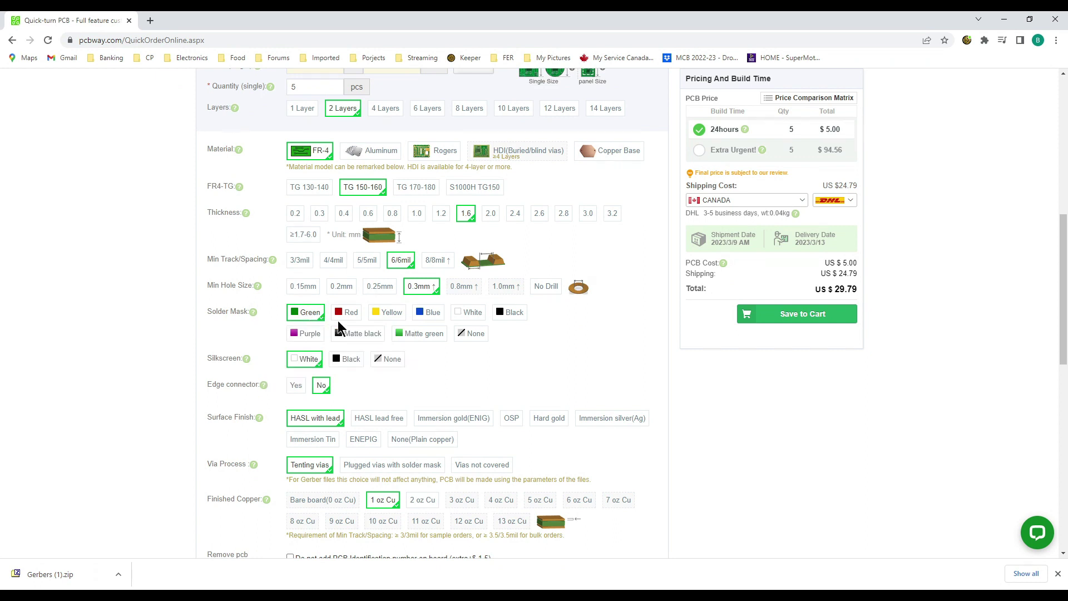
pyautogui.click(351, 313)
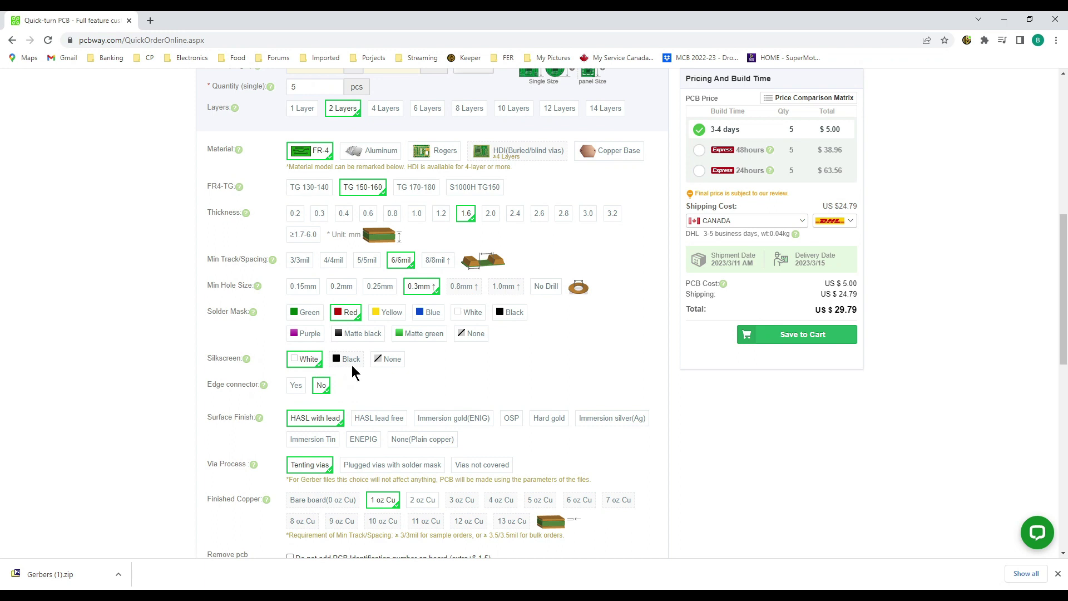
pyautogui.click(470, 312)
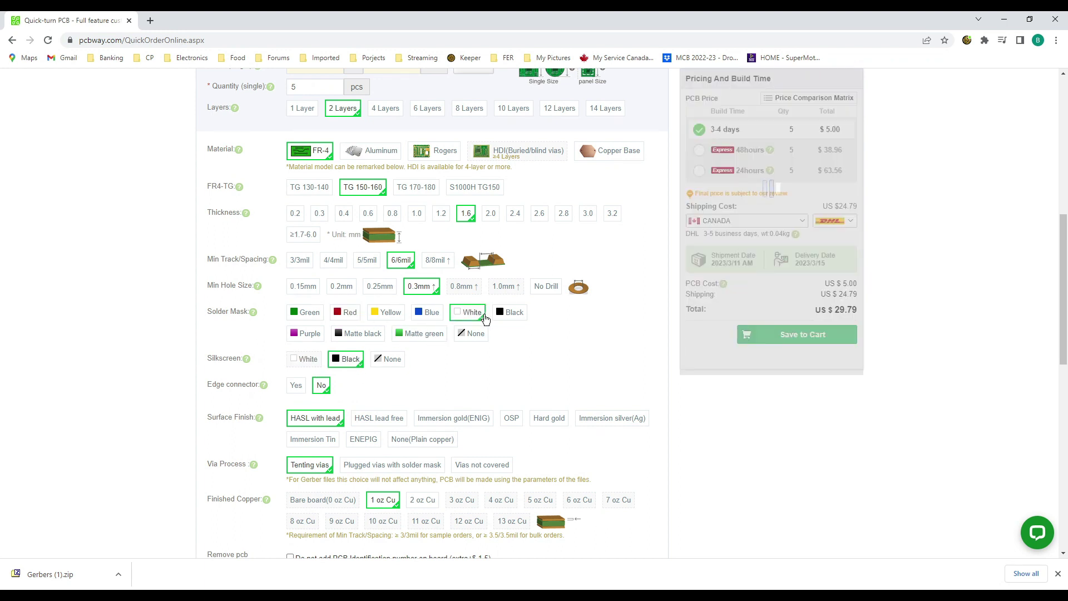
pyautogui.click(389, 313)
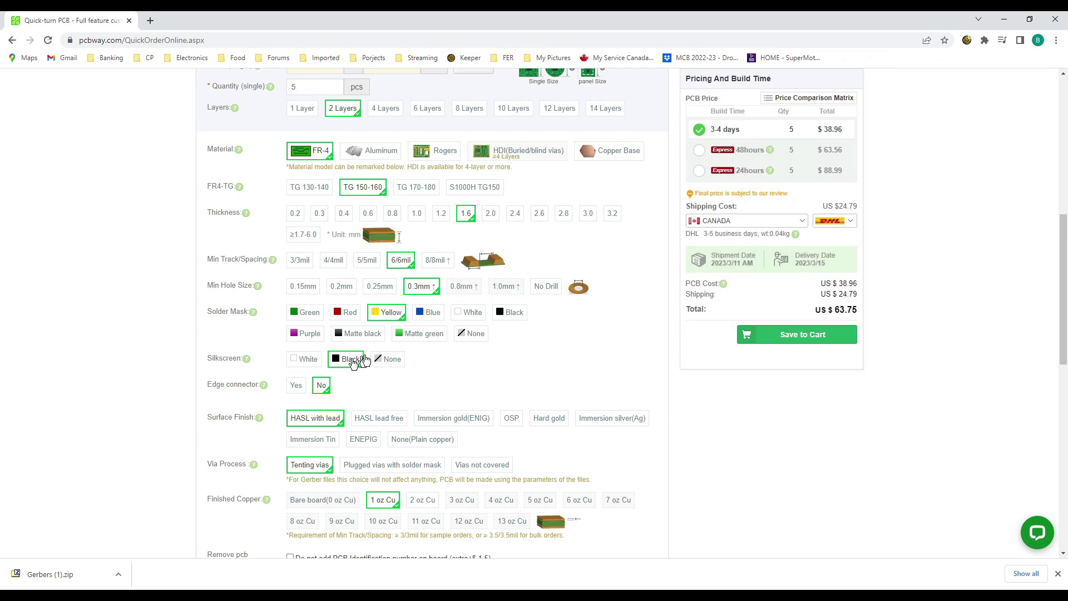
pyautogui.click(474, 315)
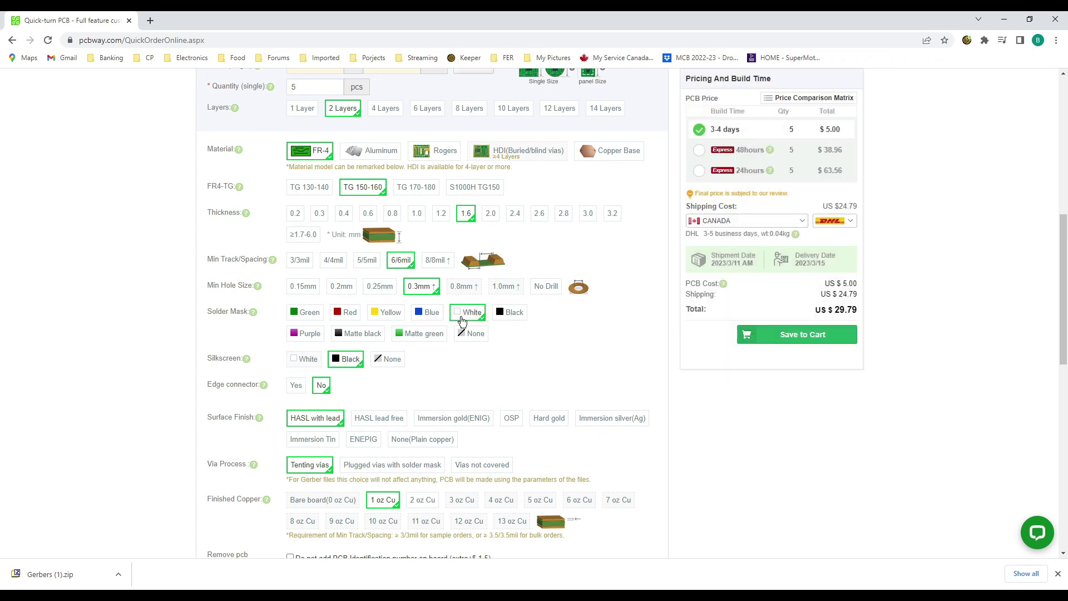
pyautogui.click(347, 313)
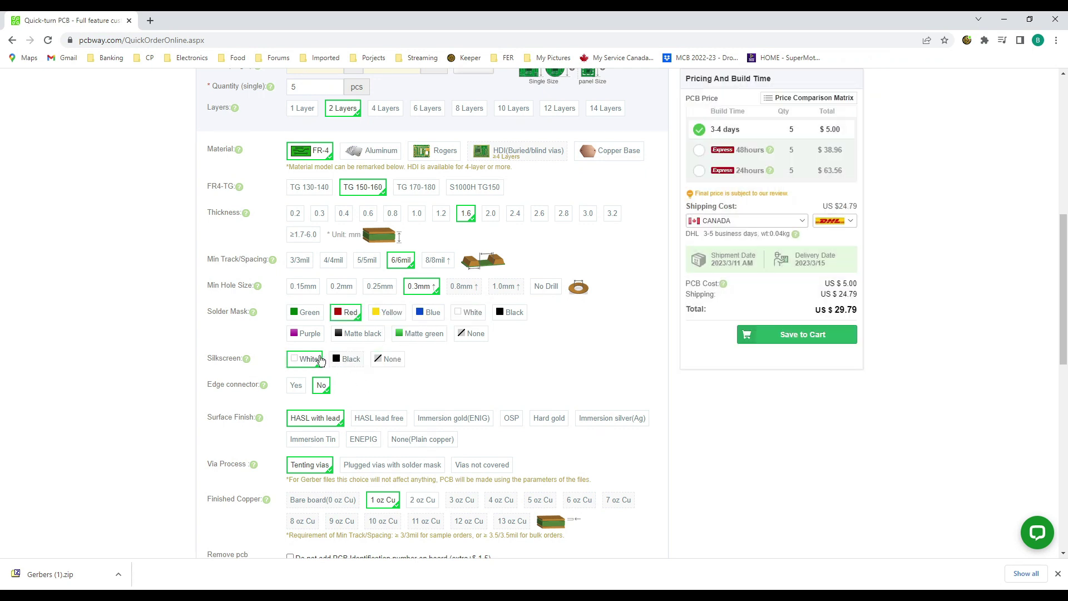
# - Try the HASL lead free, Immersion gold(ENIG), Hard gold and None(Plain copper) surface finishes to compare prices, and restore HASL with lead
pyautogui.scroll(-1, 413, 386)
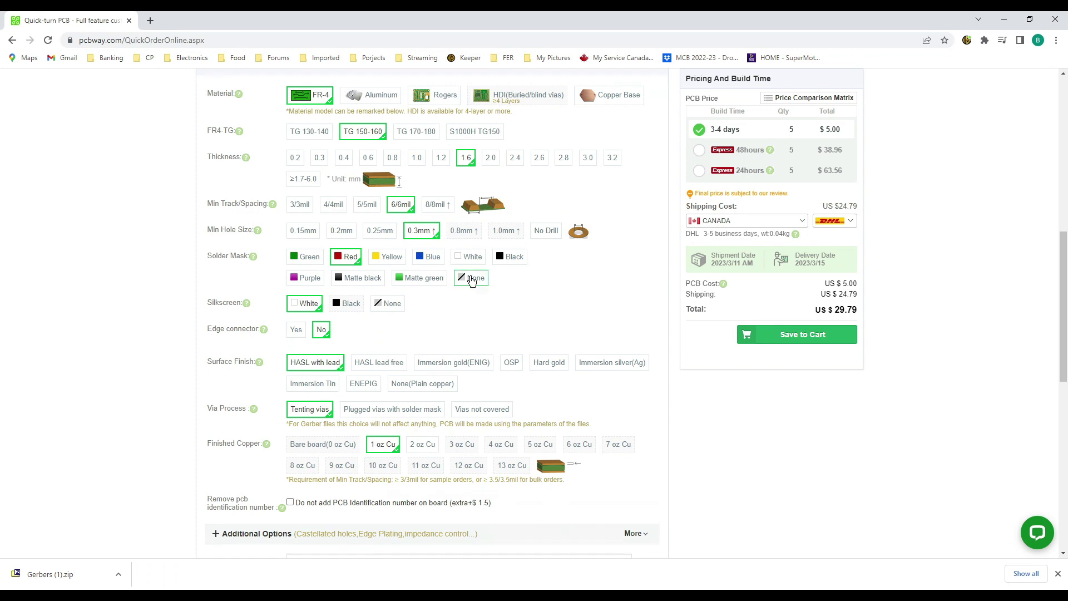
pyautogui.scroll(3, 470, 278)
pyautogui.scroll(2, 466, 278)
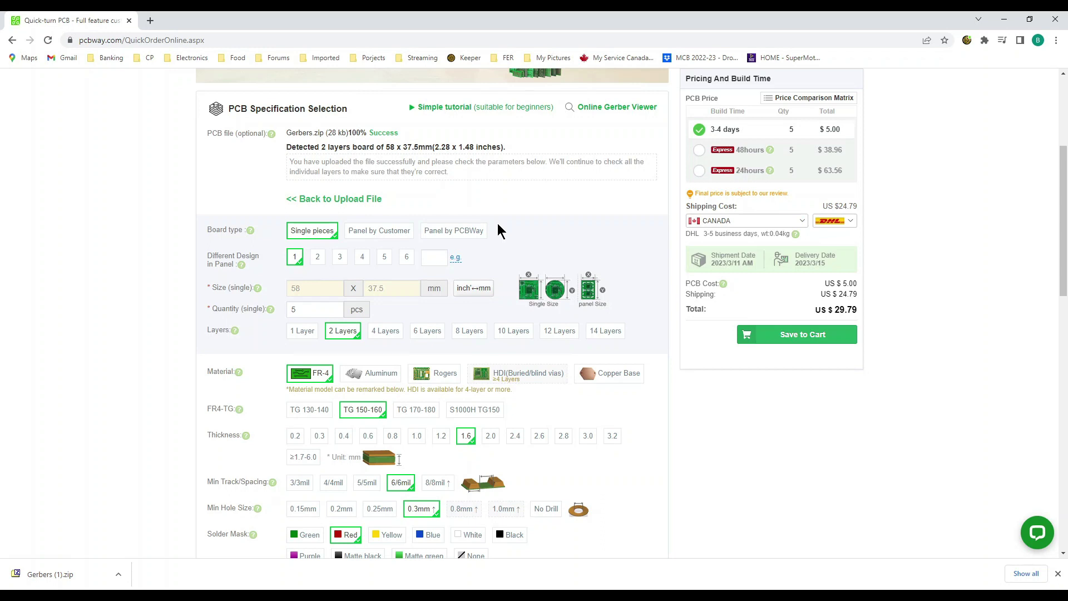
pyautogui.scroll(-4, 499, 230)
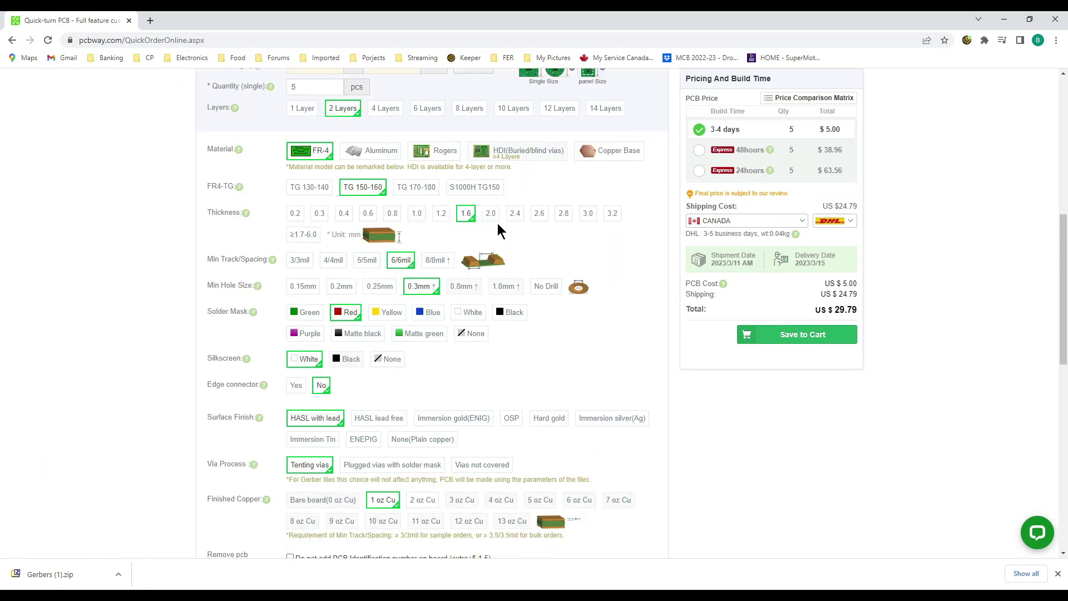
pyautogui.scroll(-1, 497, 231)
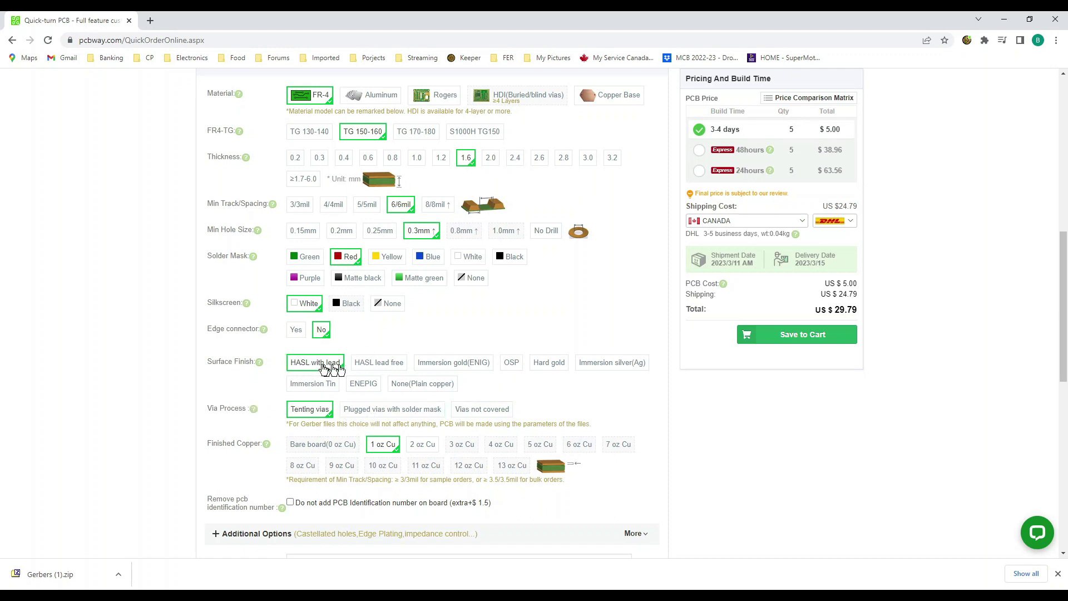
pyautogui.click(392, 368)
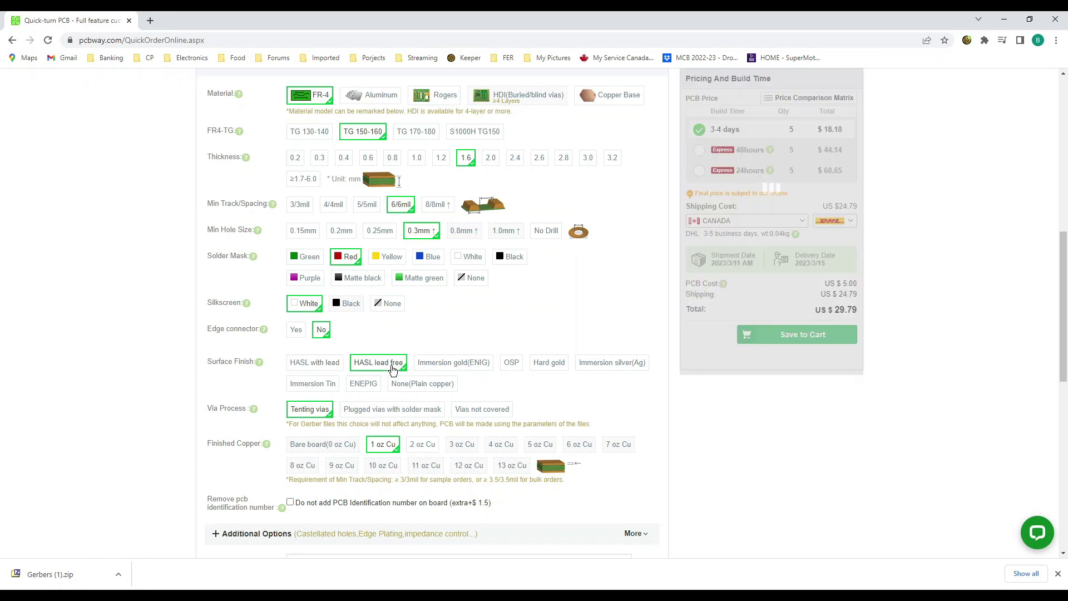
pyautogui.click(456, 367)
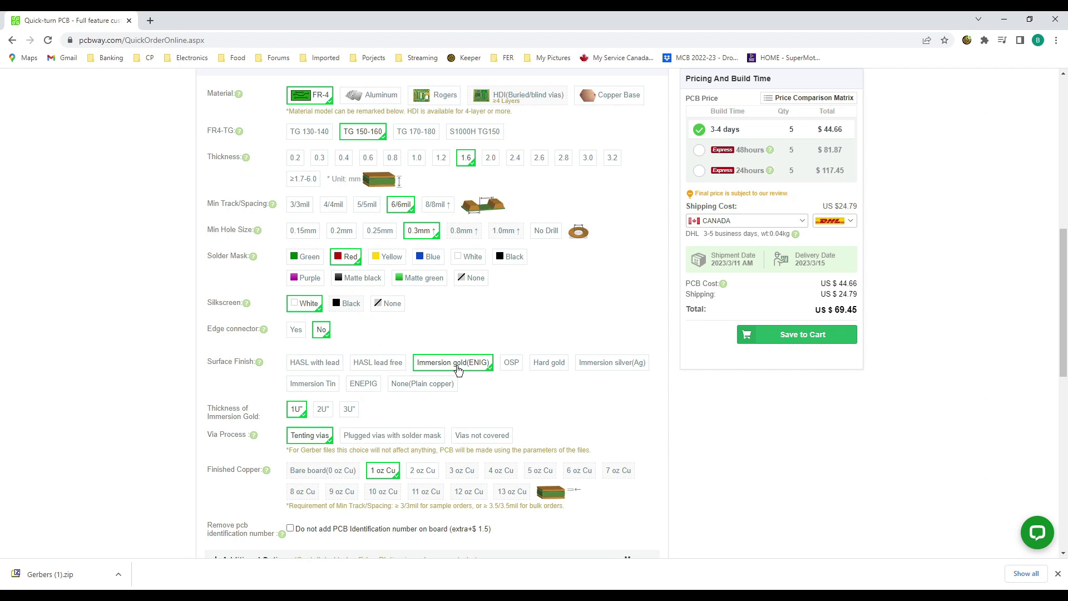
pyautogui.click(564, 372)
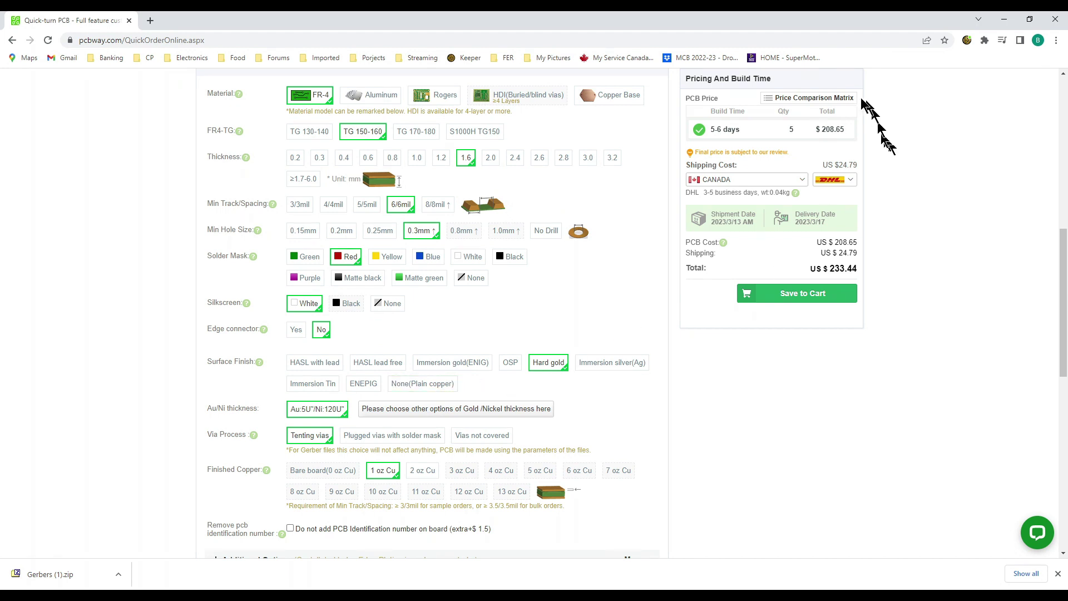
pyautogui.click(453, 363)
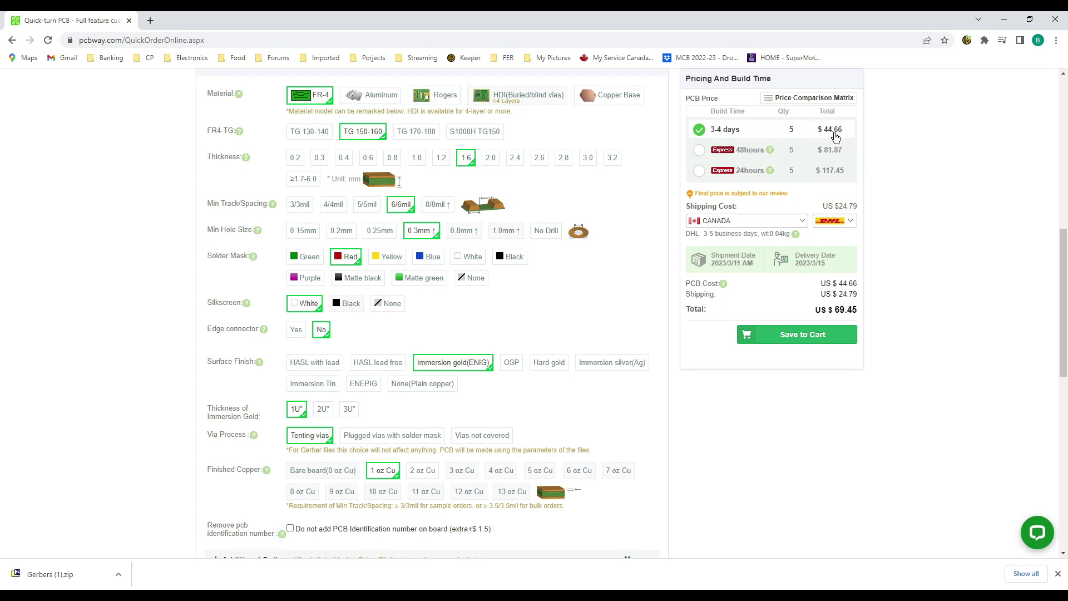
pyautogui.click(321, 368)
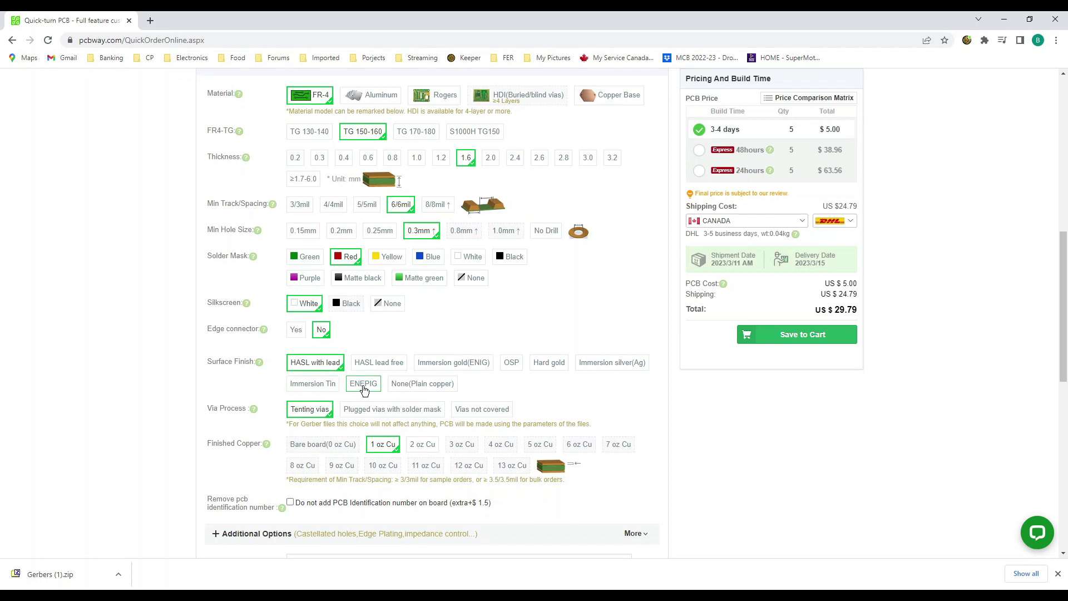
pyautogui.click(432, 390)
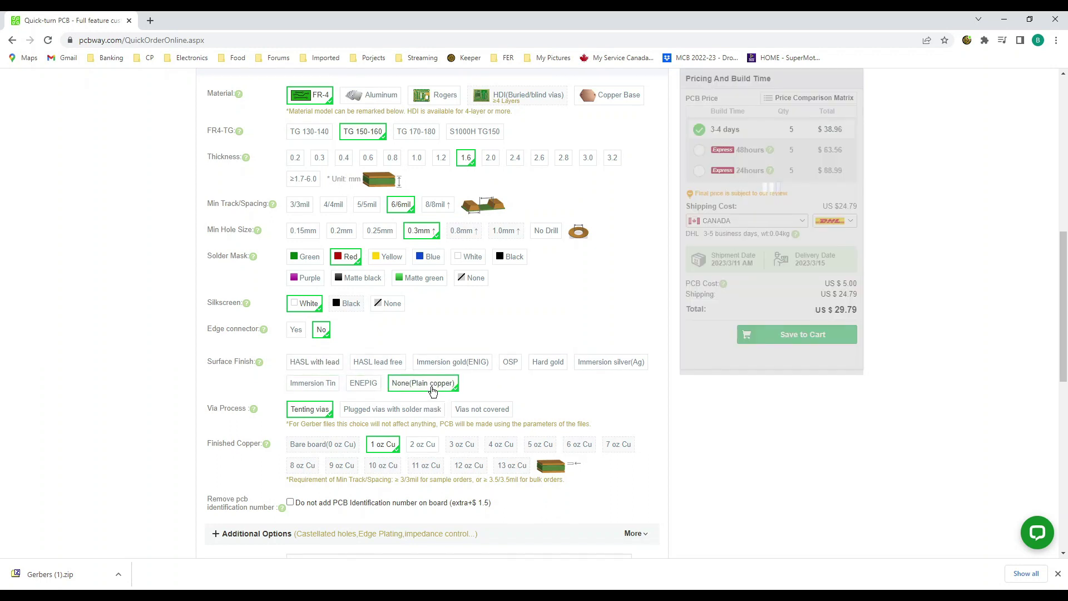
pyautogui.click(314, 361)
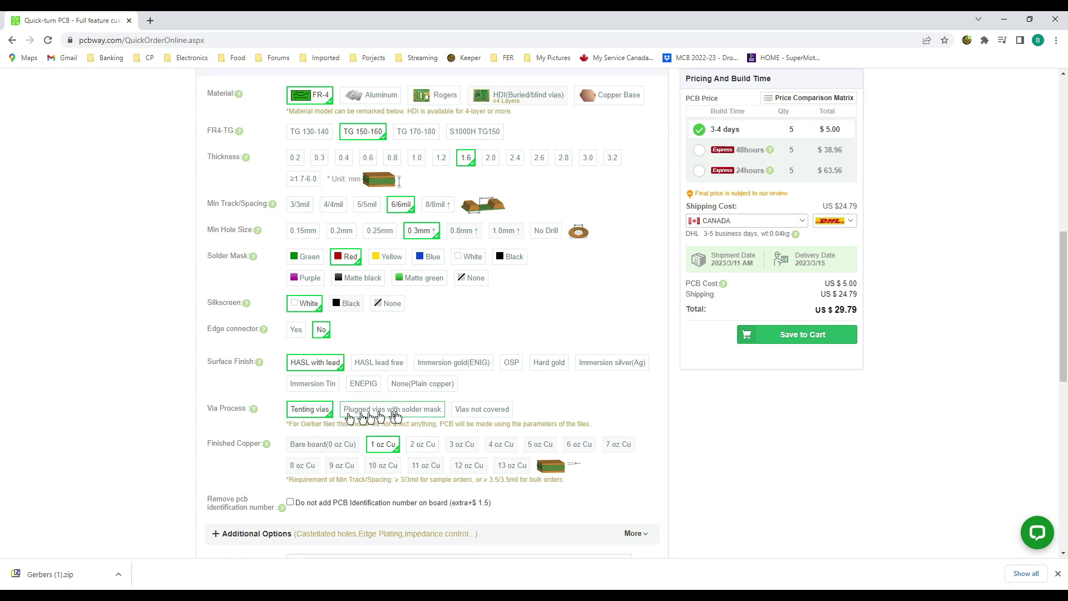
# - Try the Vias not covered option for the via process, and restore Tenting vias
pyautogui.click(480, 414)
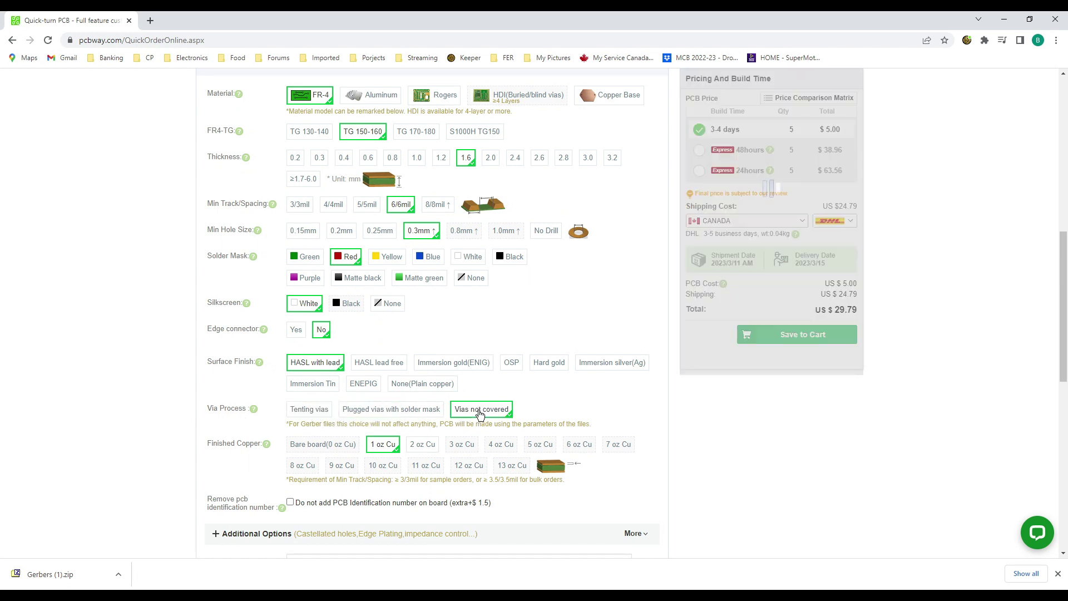
pyautogui.click(312, 414)
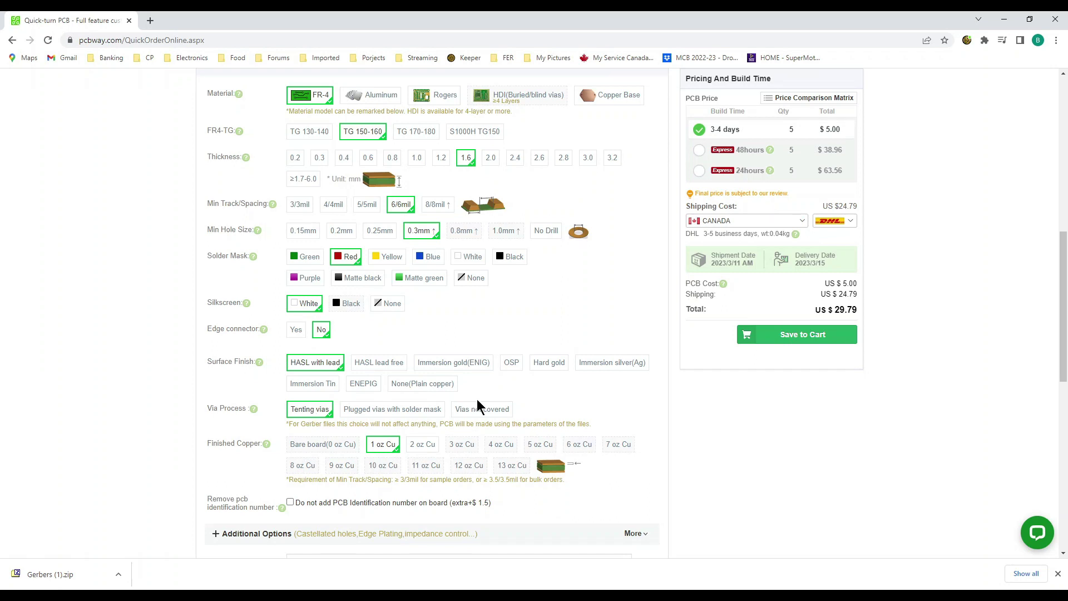
pyautogui.click(480, 415)
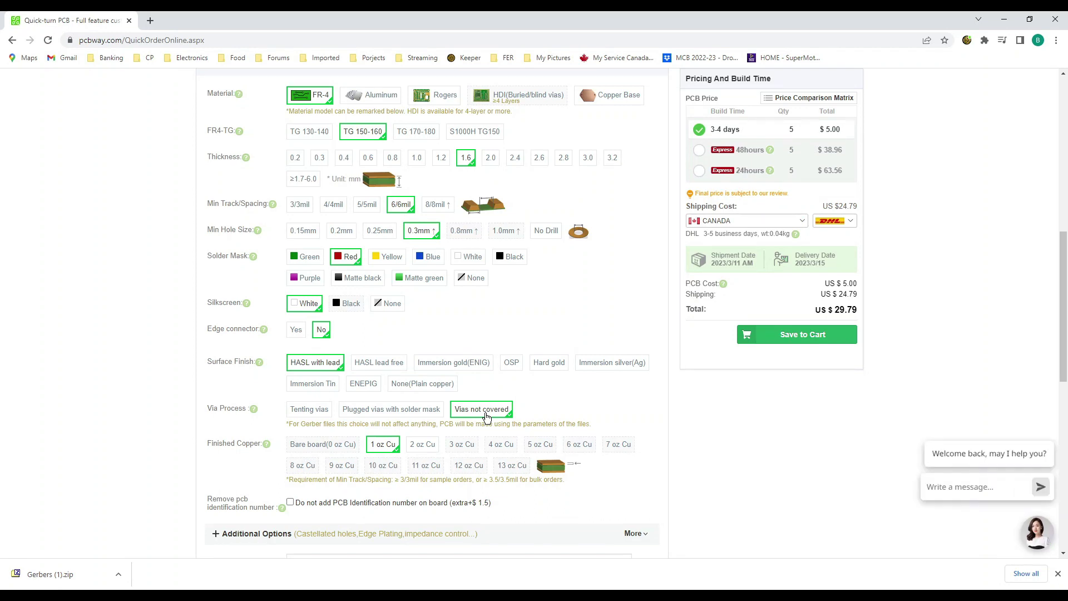
pyautogui.click(320, 411)
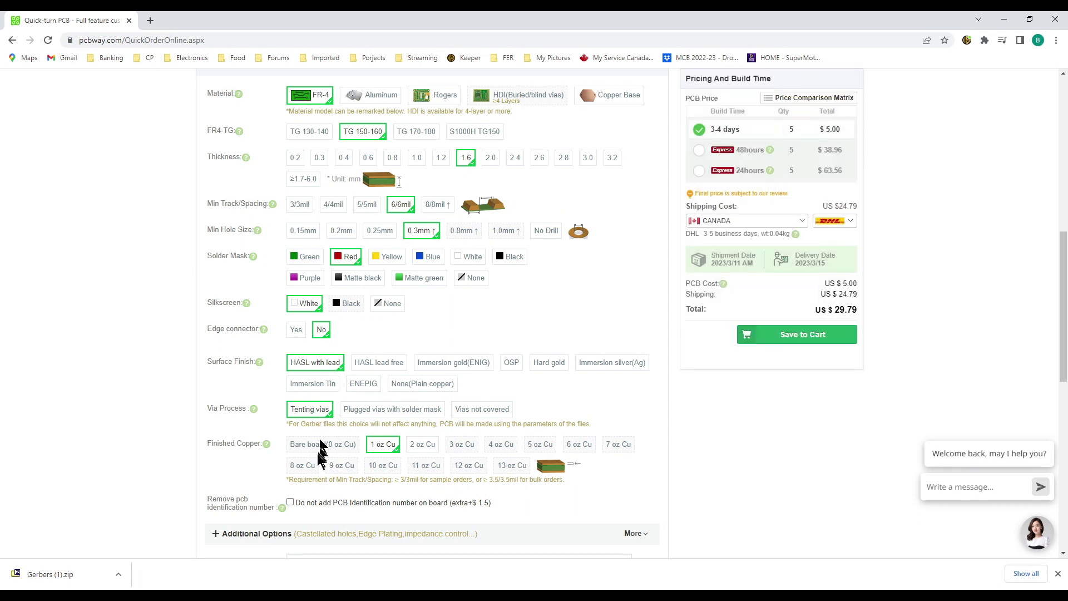
# - Set the finished copper to 1 oz Cu, try the option that omits the PCB identification number, and leave it unselected
pyautogui.scroll(-1, 320, 448)
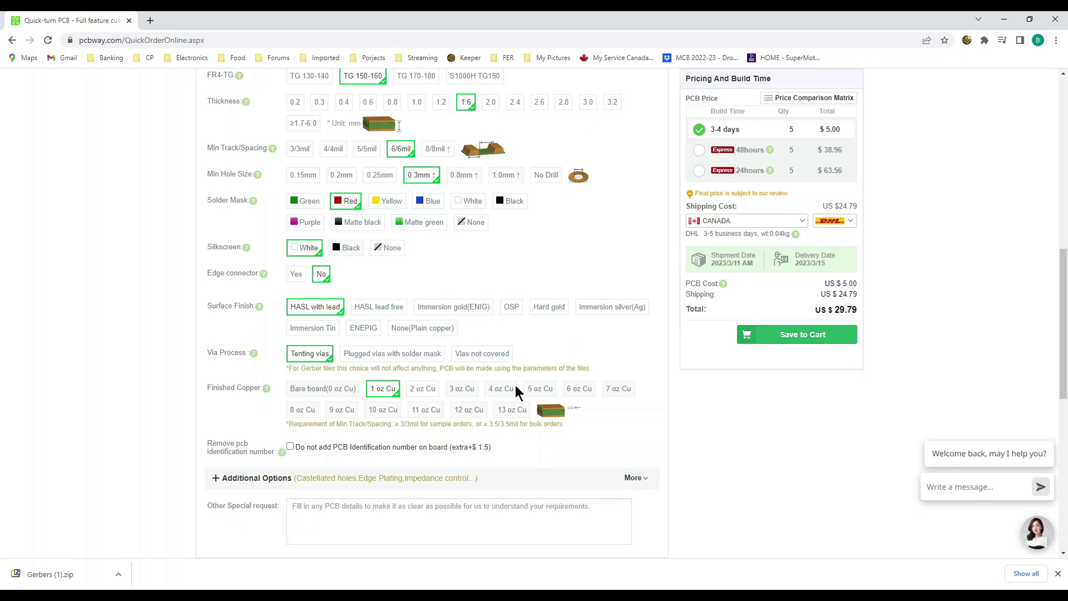
pyautogui.click(382, 396)
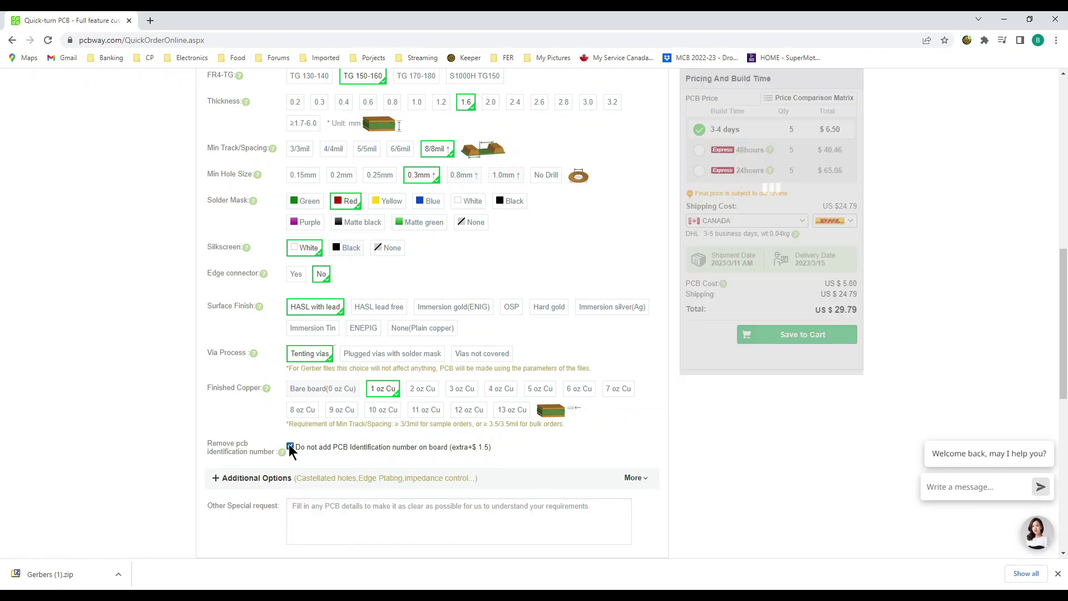
pyautogui.scroll(1, 656, 334)
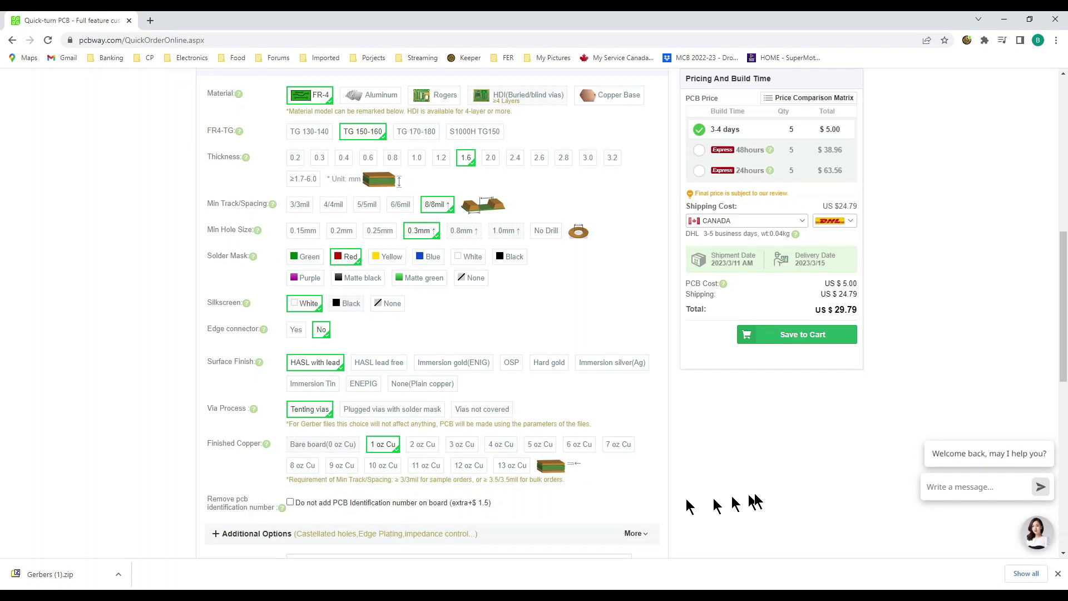
pyautogui.scroll(-1, 754, 499)
pyautogui.scroll(-1, 668, 490)
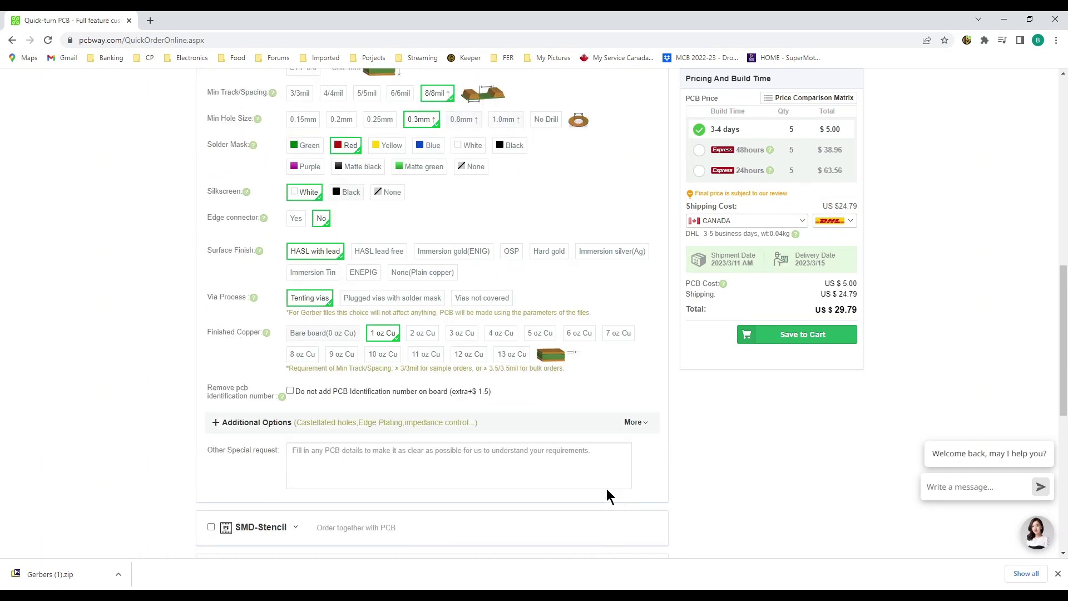
# - Apply E-packet as the shipping method to Canada and save the configured board order to the cart
pyautogui.scroll(1, 718, 476)
pyautogui.scroll(3, 912, 311)
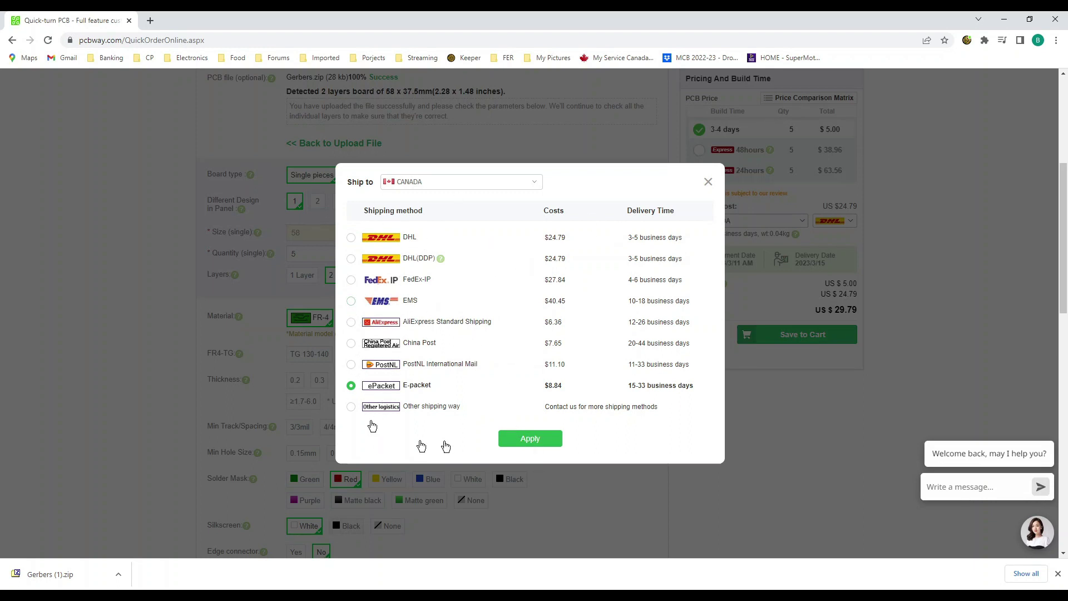
pyautogui.click(526, 439)
pyautogui.scroll(1, 826, 399)
pyautogui.scroll(1, 826, 400)
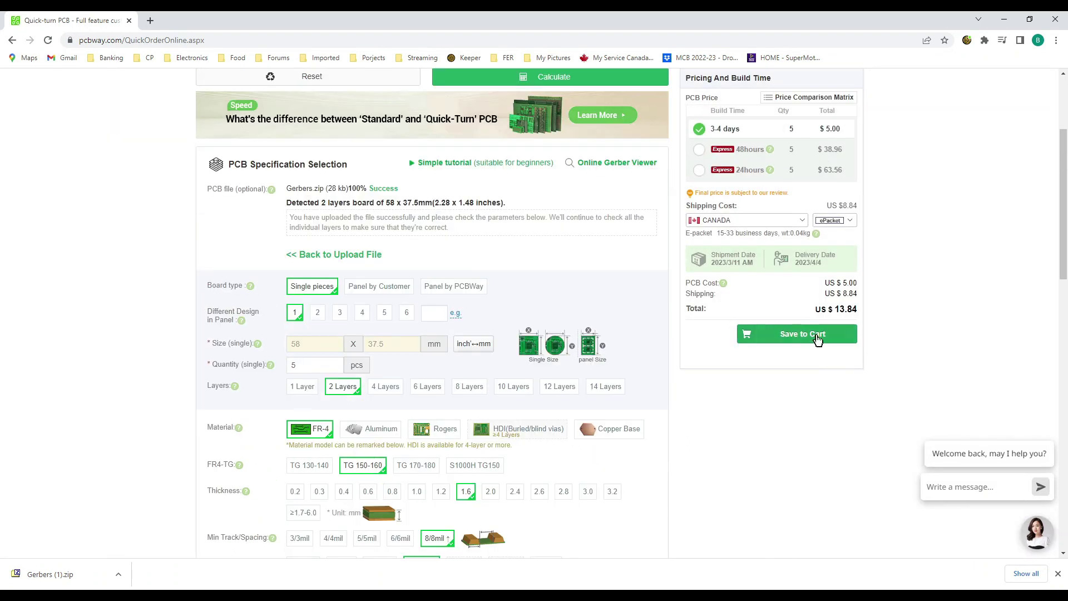
pyautogui.click(816, 337)
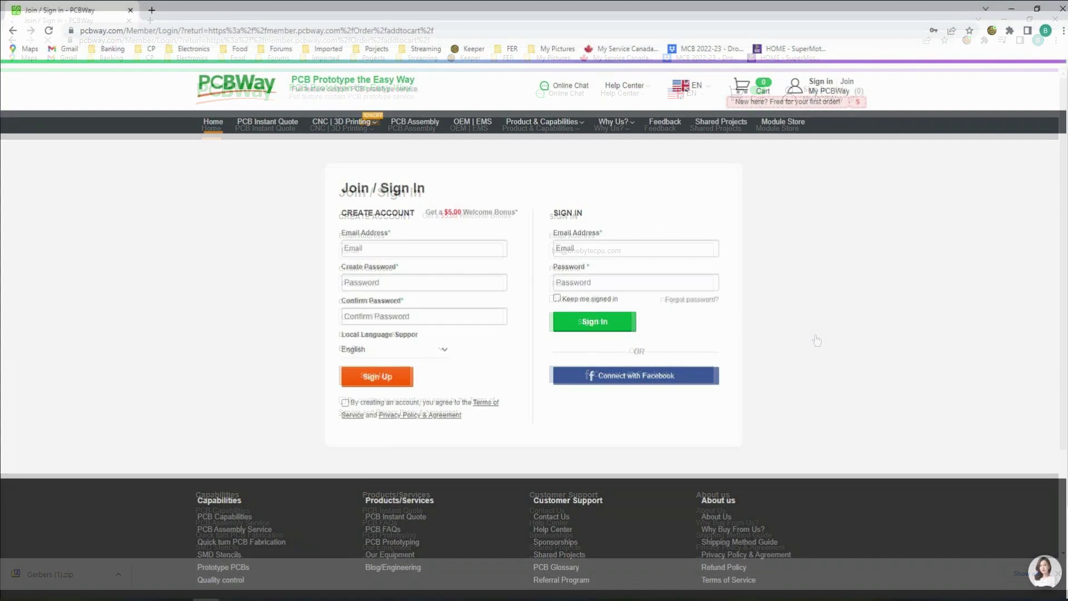